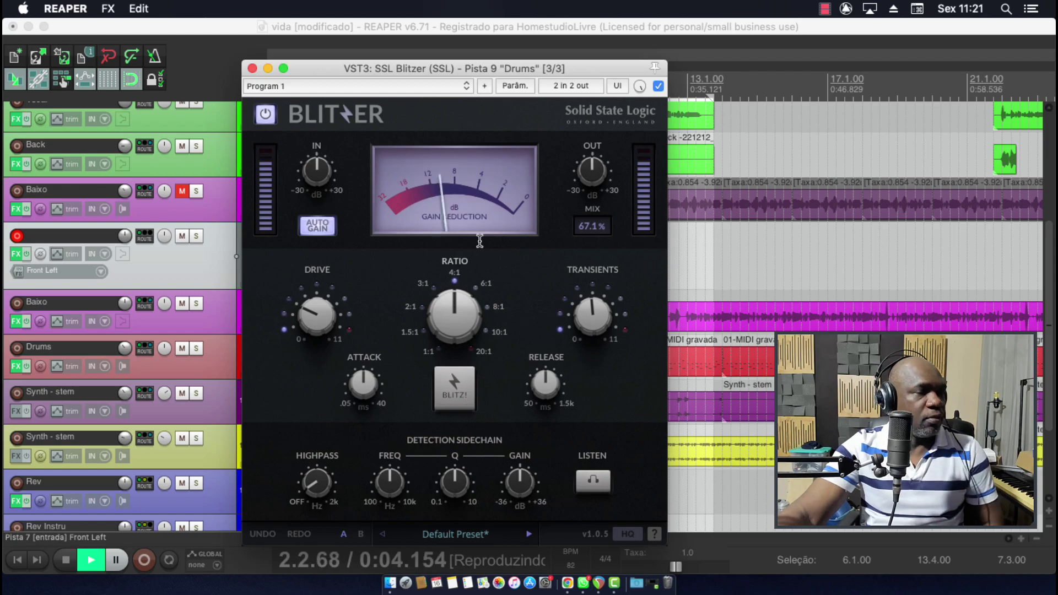
Enlarge and solo the Drums track during playback, and compare its sound with the Blitzer compressor bypassed and active
{"action": "left_click_drag", "start_coordinate": [192, 378], "coordinate": [189, 396]}
{"action": "left_click", "coordinate": [196, 350]}
{"action": "left_click", "coordinate": [197, 349]}
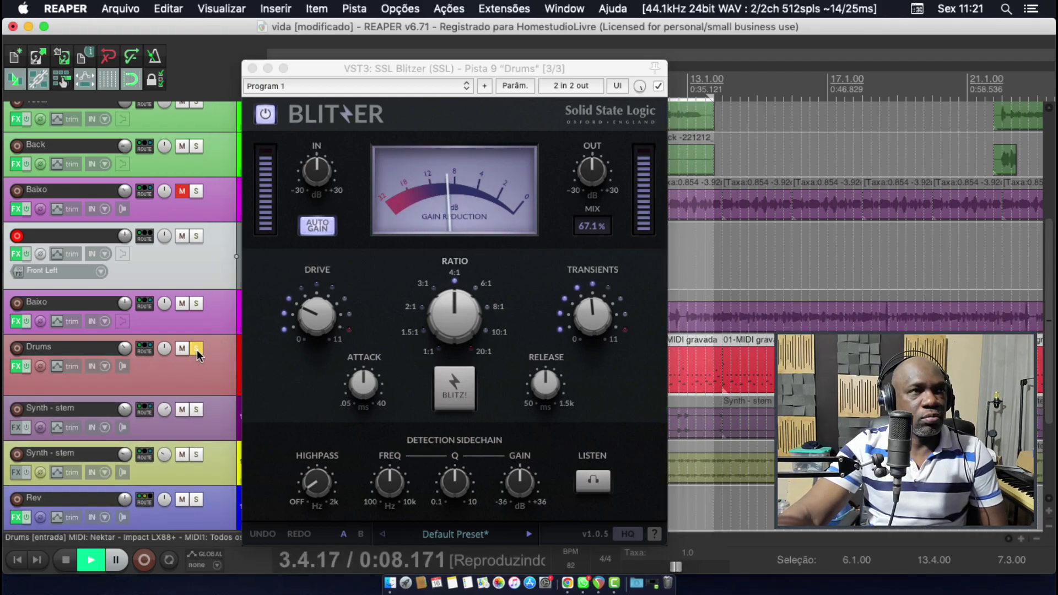
{"action": "left_click", "coordinate": [266, 116]}
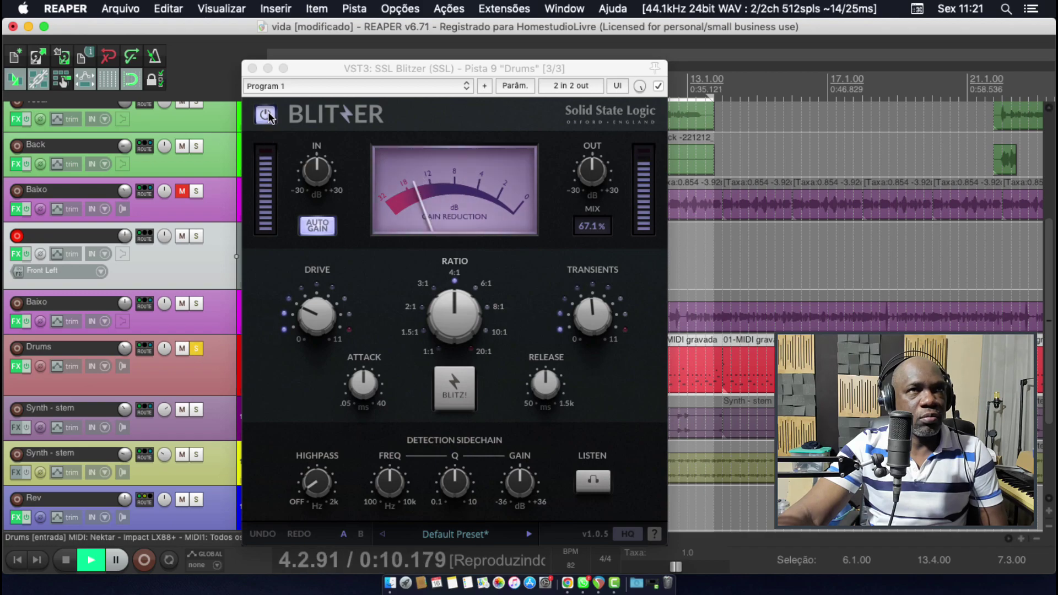
{"action": "left_click", "coordinate": [267, 115]}
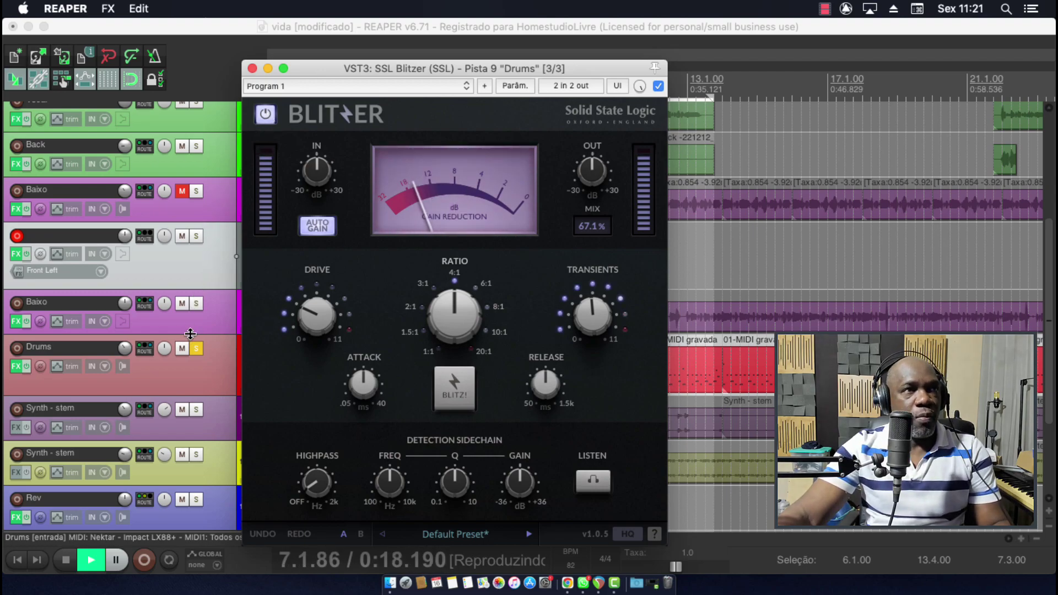
Solo the lower Baixo track along with Drums, stop playback, and clear the solo on both tracks
{"action": "left_click", "coordinate": [196, 304]}
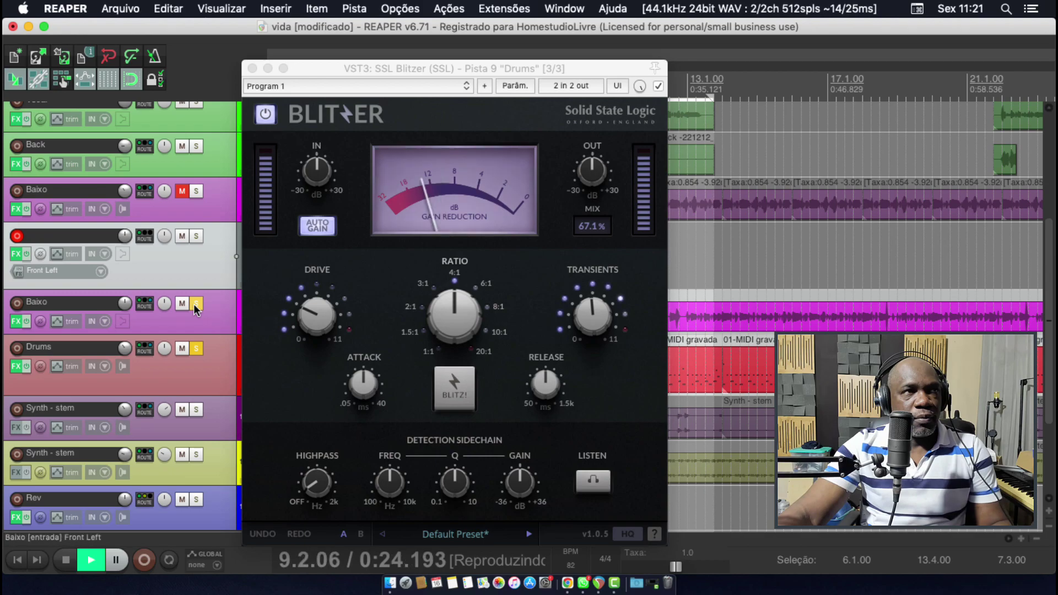
{"action": "key", "text": "space"}
{"action": "left_click", "coordinate": [195, 303]}
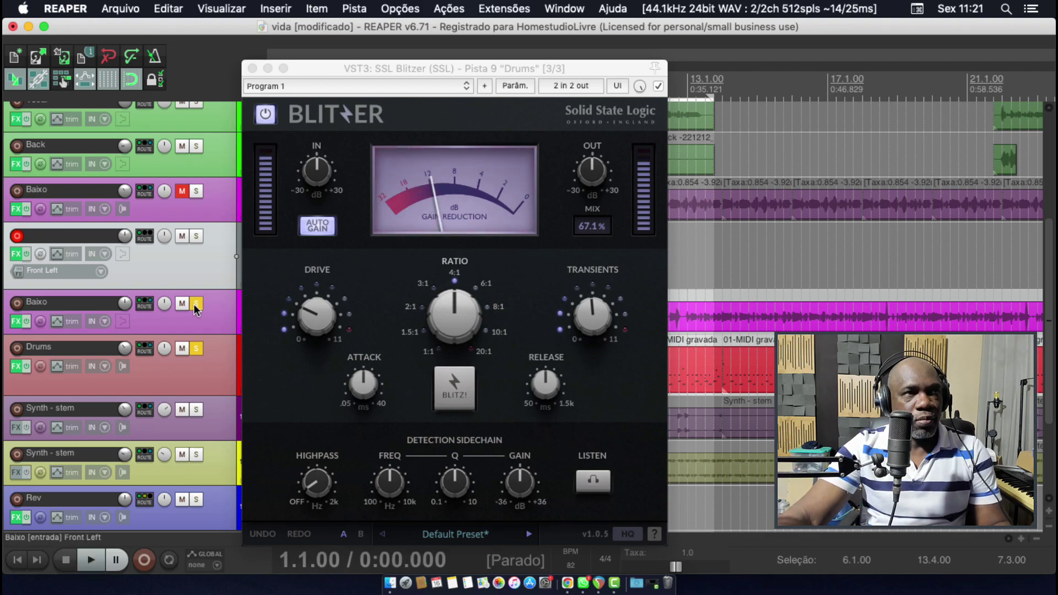
{"action": "left_click", "coordinate": [195, 348]}
{"action": "left_click", "coordinate": [362, 121]}
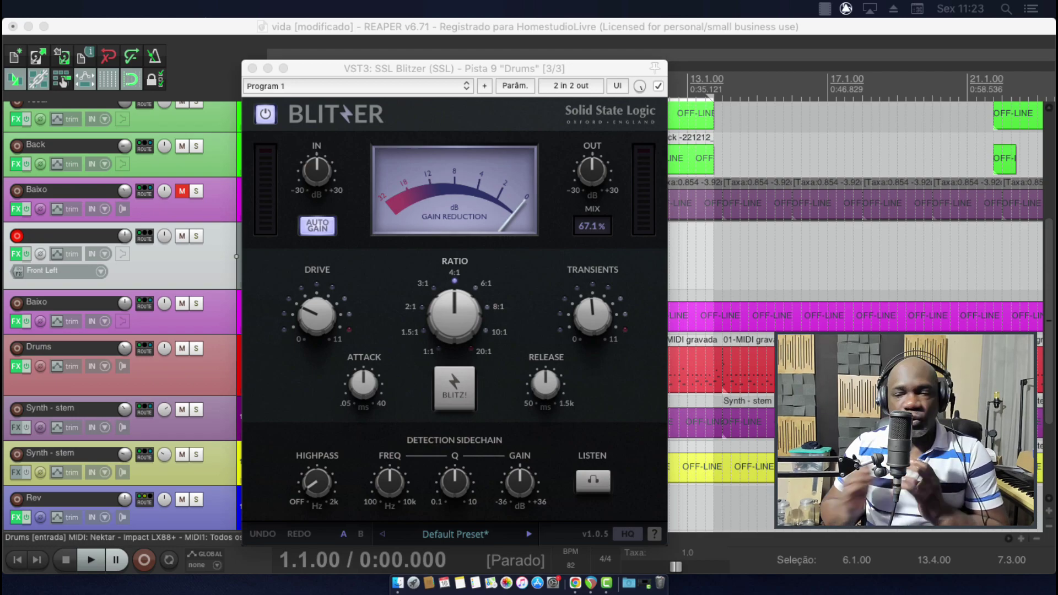
Lower the compressor's Mix to 0.0% and raise it to 74.8%
{"action": "left_click", "coordinate": [213, 264]}
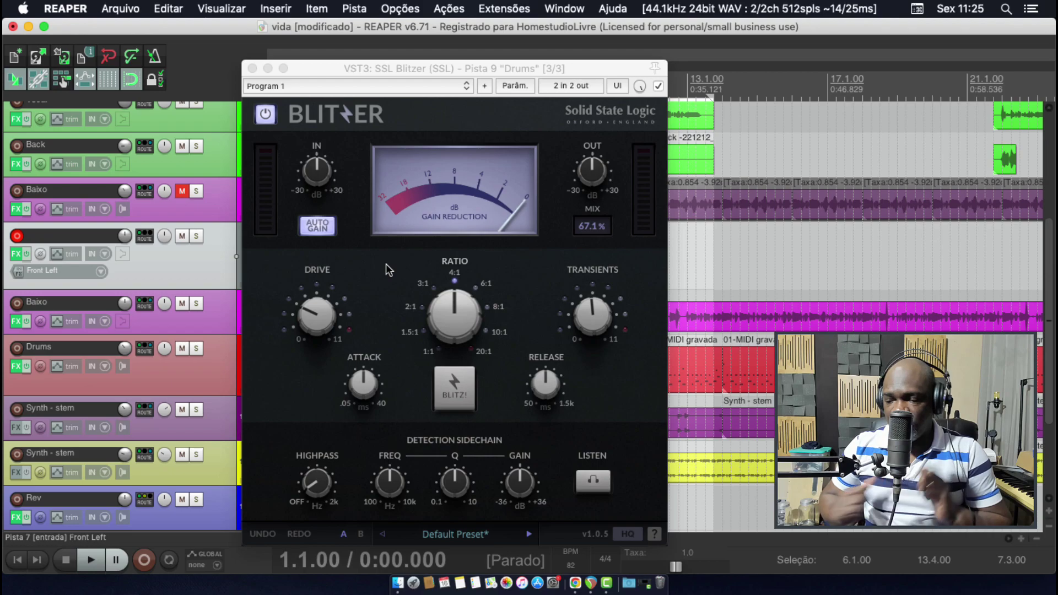
{"action": "mouse_move", "coordinate": [307, 190]}
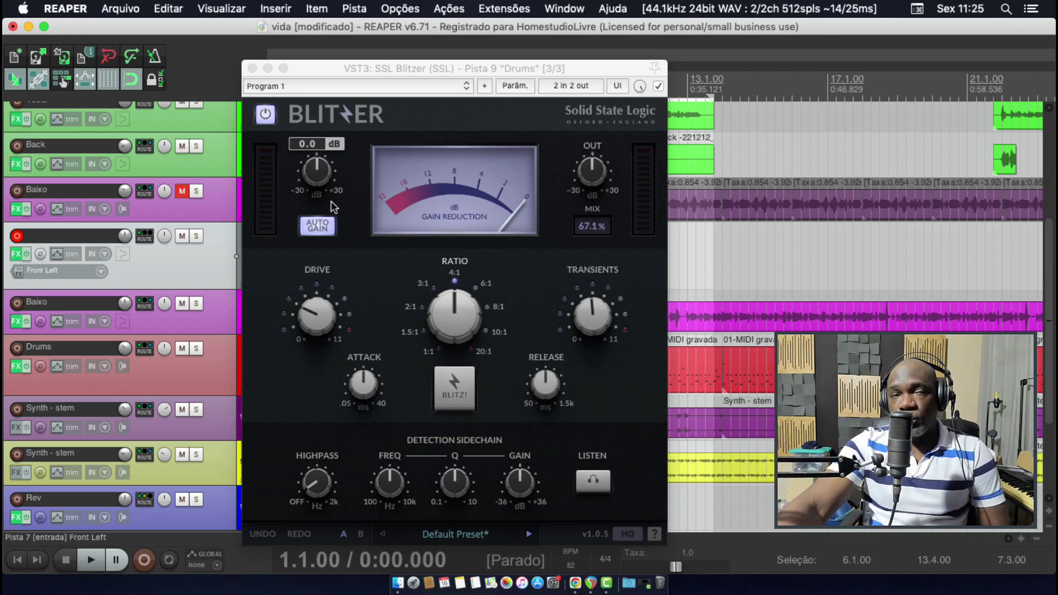
{"action": "mouse_move", "coordinate": [601, 176]}
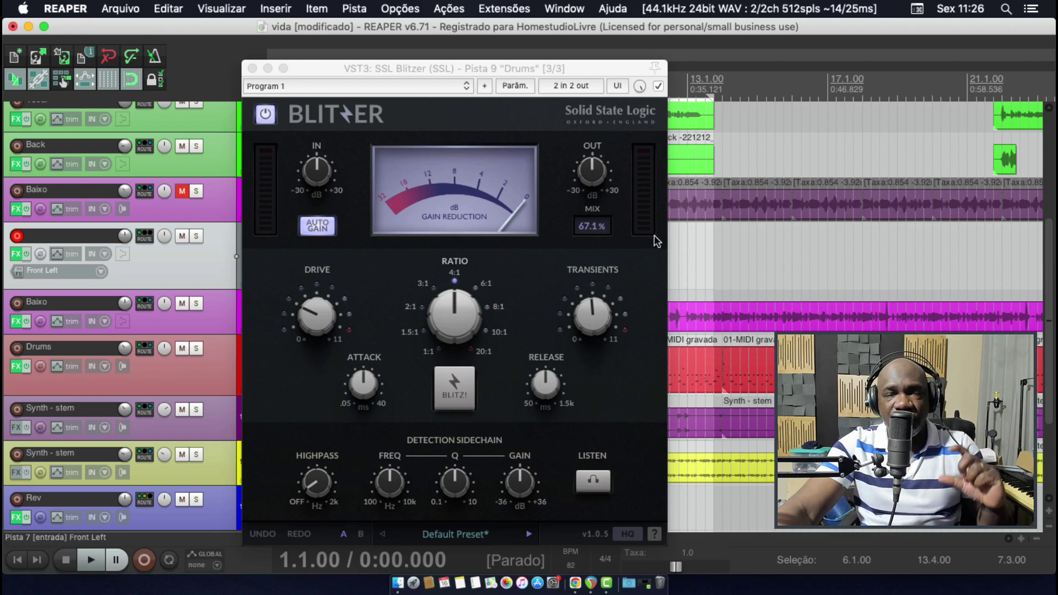
{"action": "left_click", "coordinate": [595, 227]}
{"action": "scroll", "coordinate": [596, 232], "scroll_direction": "down", "scroll_amount": 6}
{"action": "left_click_drag", "start_coordinate": [595, 231], "coordinate": [617, 436]}
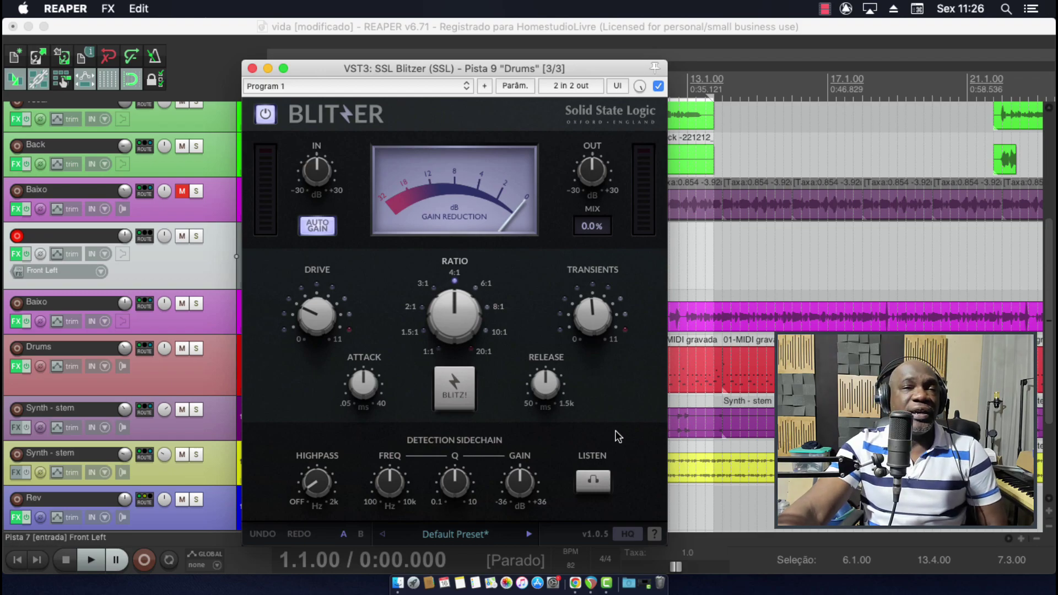
{"action": "left_click_drag", "start_coordinate": [618, 436], "coordinate": [616, 295]}
{"action": "left_click_drag", "start_coordinate": [613, 235], "coordinate": [597, 236]}
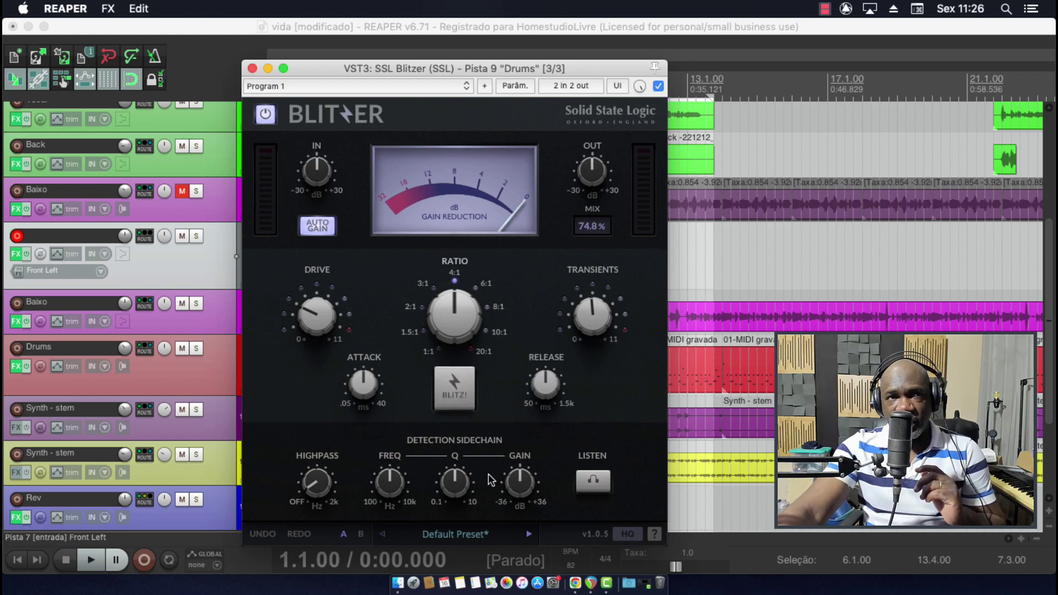
Enable BLITZ! mode and HQ processing in the compressor
{"action": "mouse_move", "coordinate": [325, 322]}
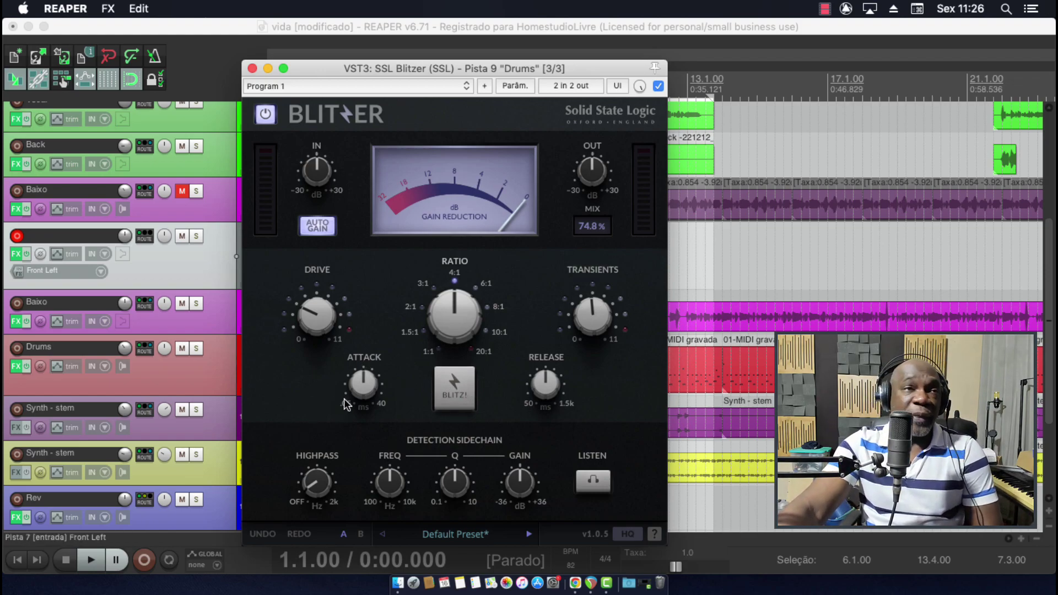
{"action": "mouse_move", "coordinate": [469, 310]}
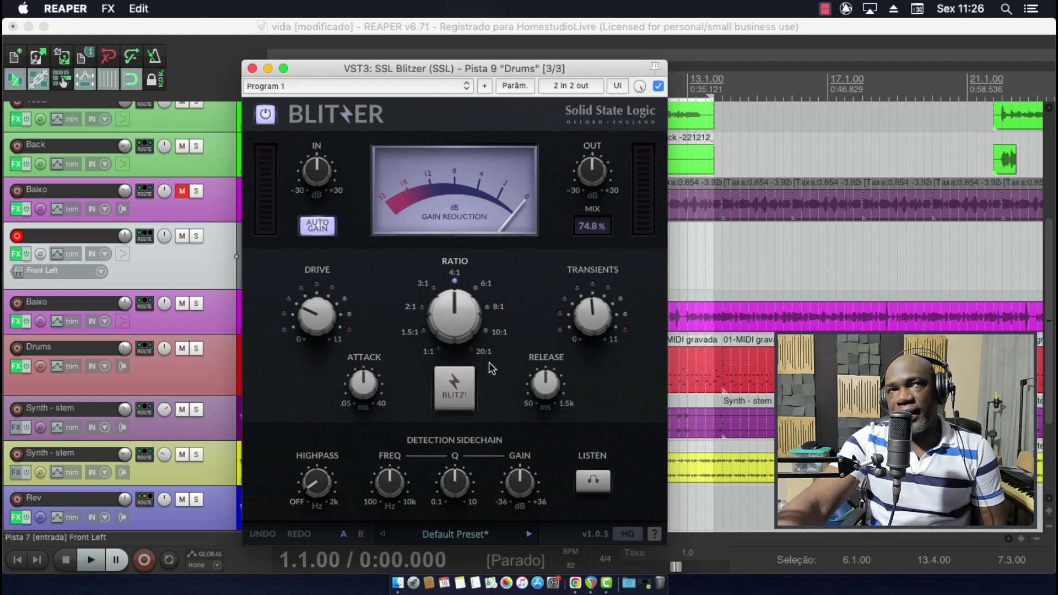
{"action": "left_click", "coordinate": [461, 405]}
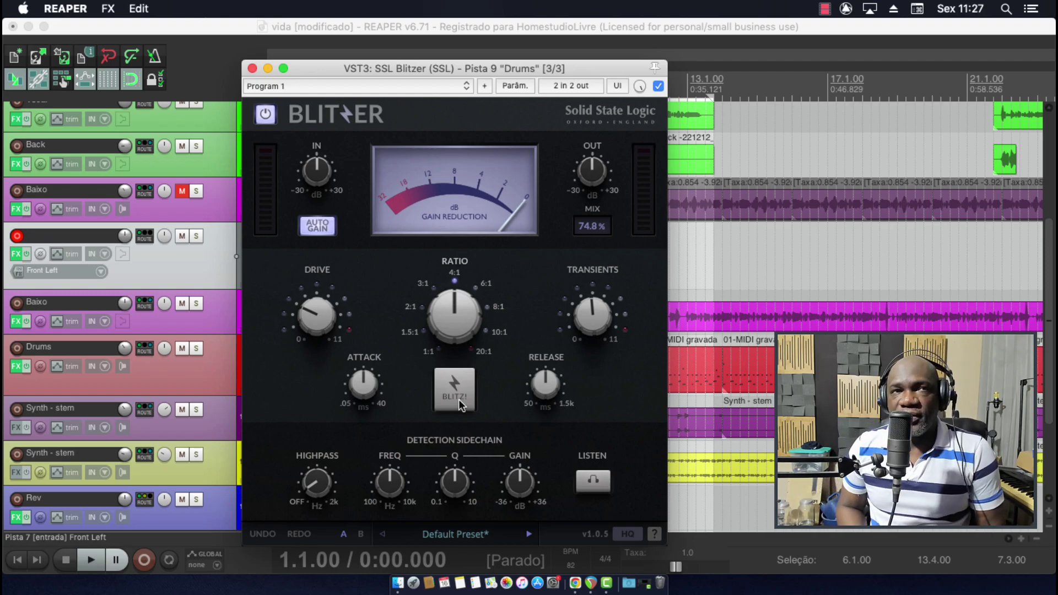
{"action": "left_click", "coordinate": [459, 400]}
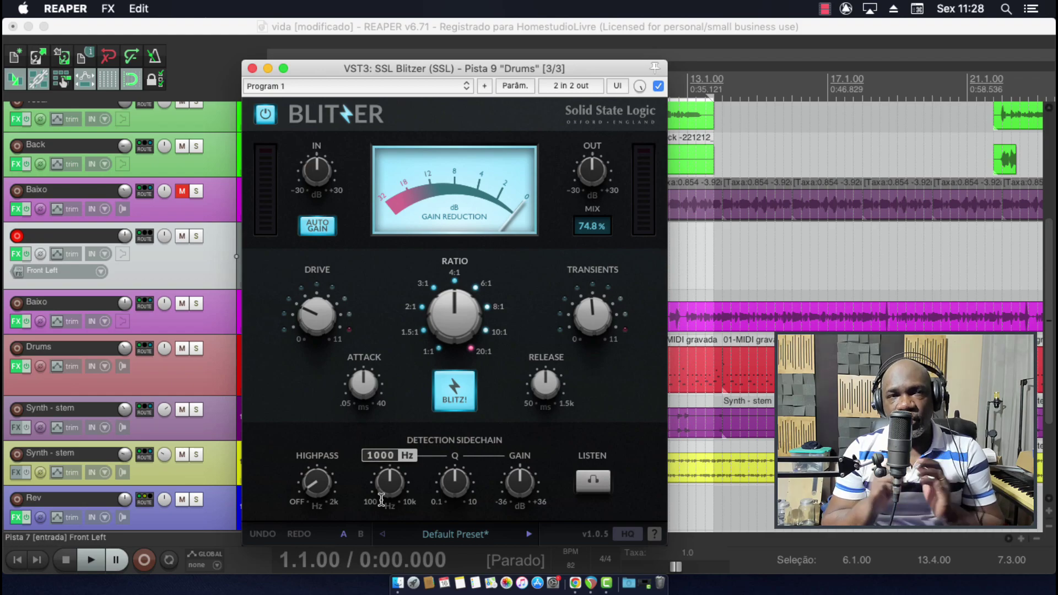
{"action": "mouse_move", "coordinate": [320, 497]}
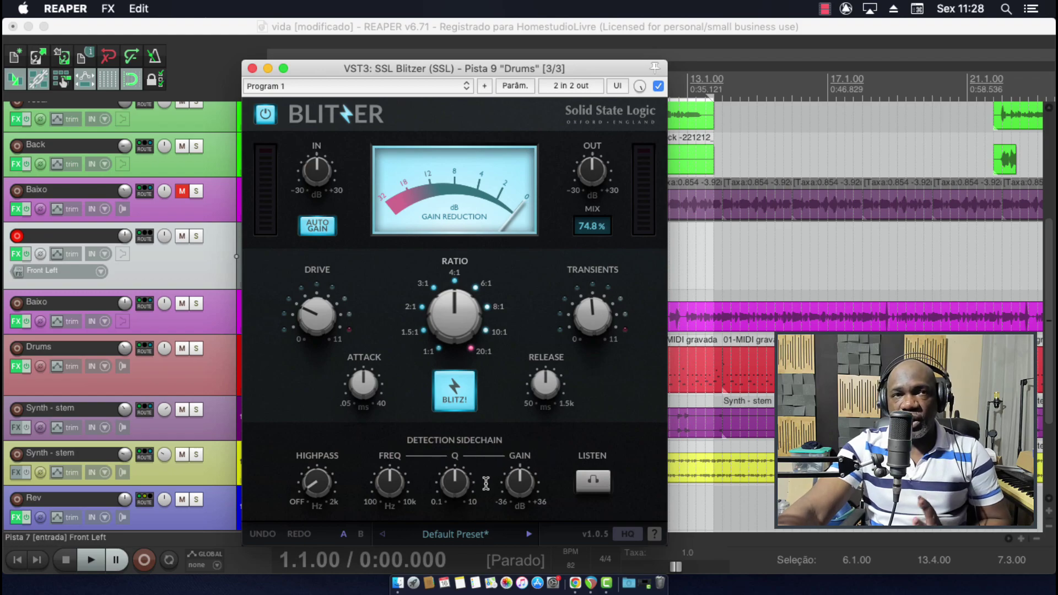
{"action": "left_click", "coordinate": [592, 485]}
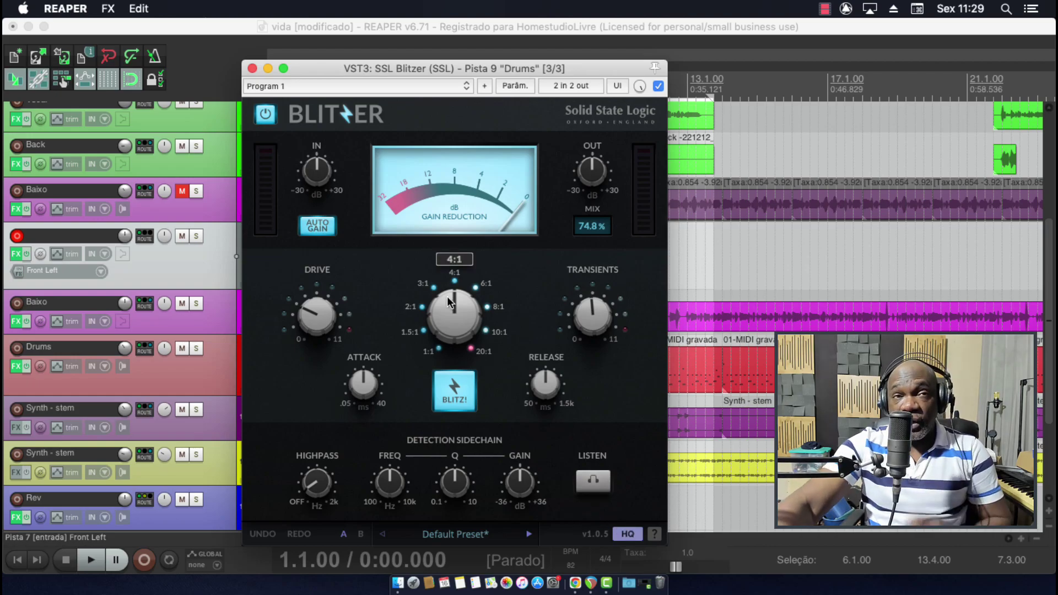
Turn on the plug-in's parameter help and read the descriptions for Transients, BLITZ!, Attack and the gain reduction meter
{"action": "mouse_move", "coordinate": [458, 324]}
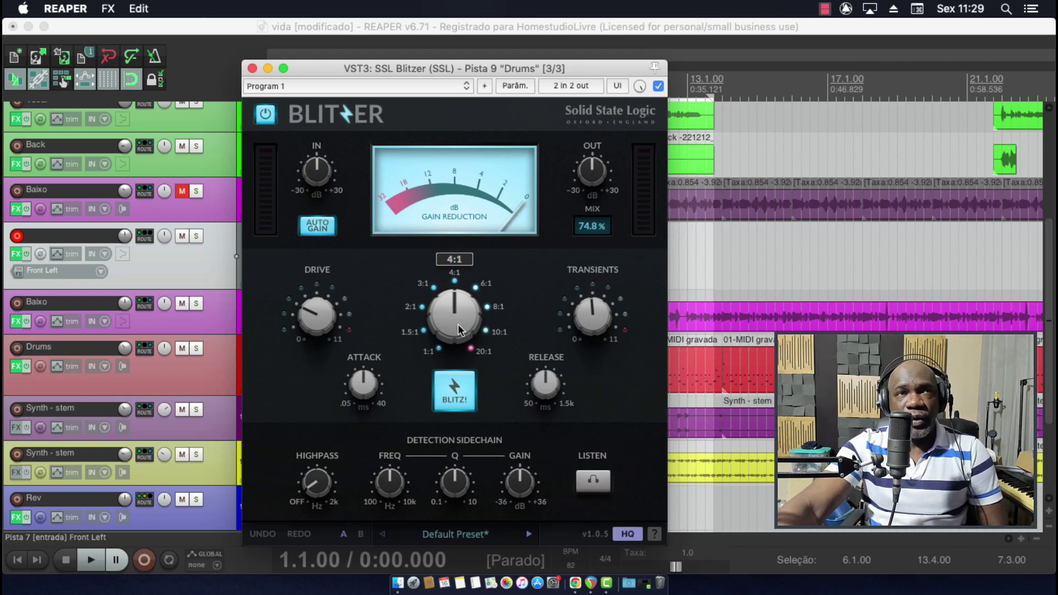
{"action": "mouse_move", "coordinate": [315, 316]}
{"action": "mouse_move", "coordinate": [585, 326]}
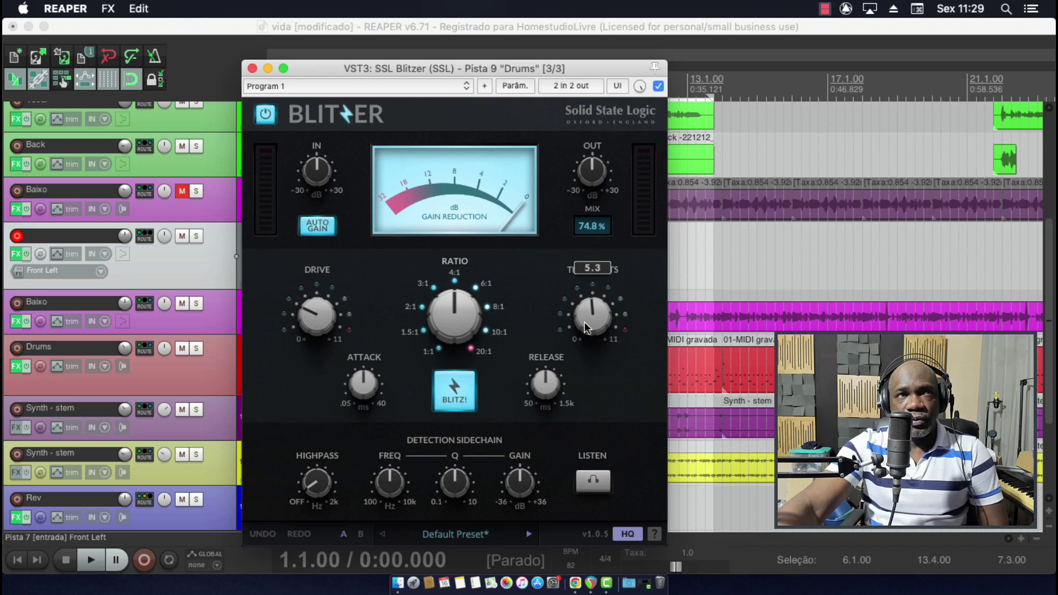
{"action": "left_click", "coordinate": [654, 534]}
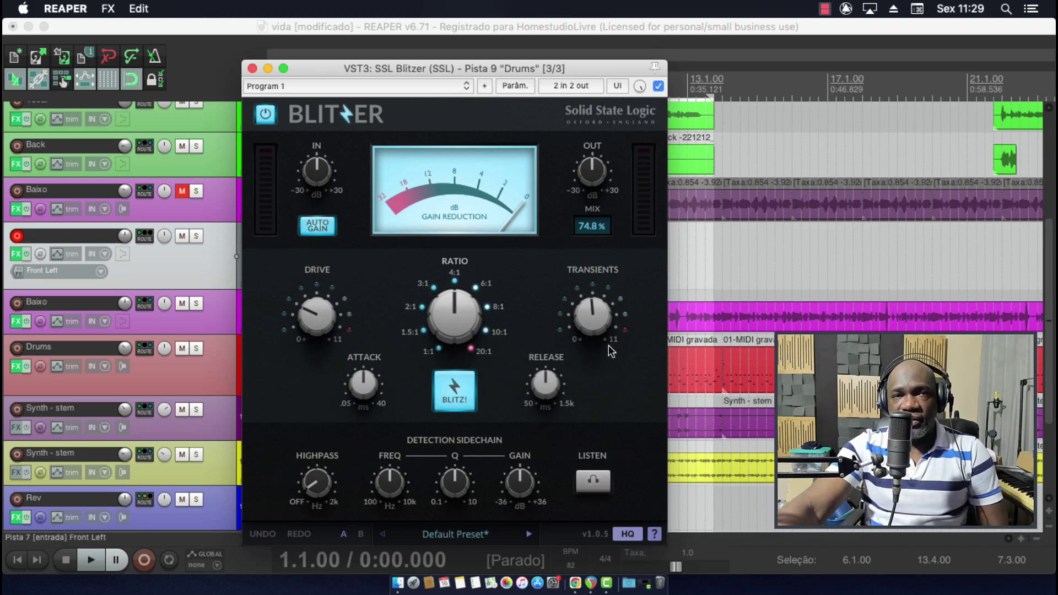
{"action": "mouse_move", "coordinate": [600, 319]}
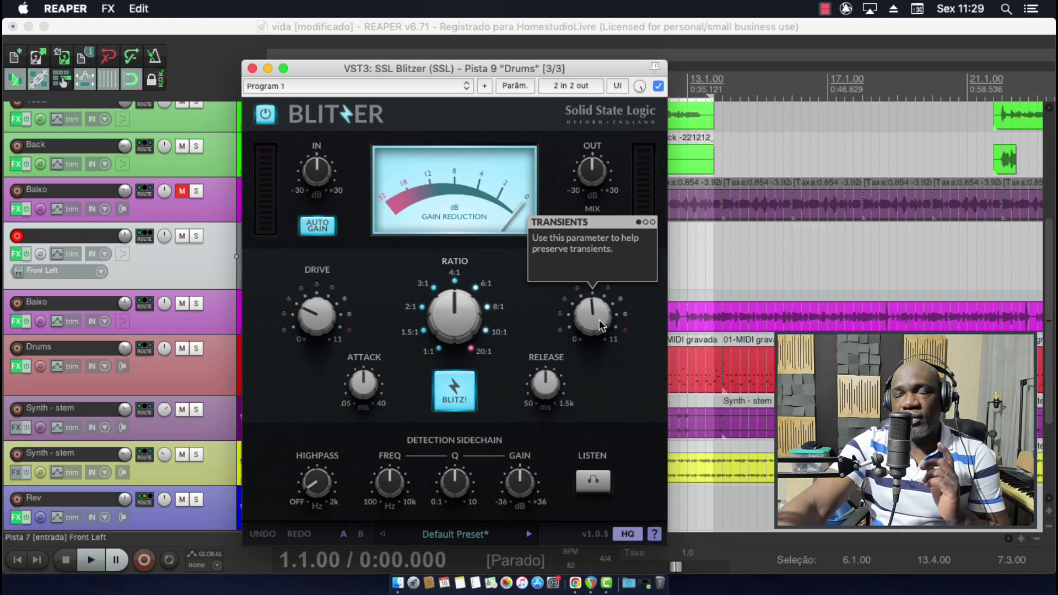
{"action": "mouse_move", "coordinate": [449, 392]}
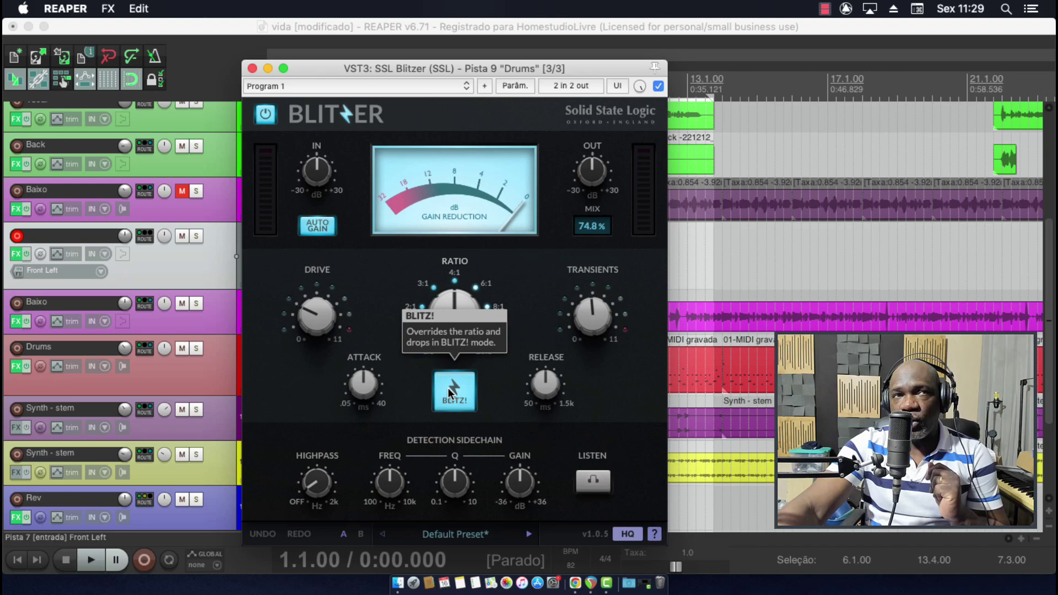
{"action": "mouse_move", "coordinate": [364, 389]}
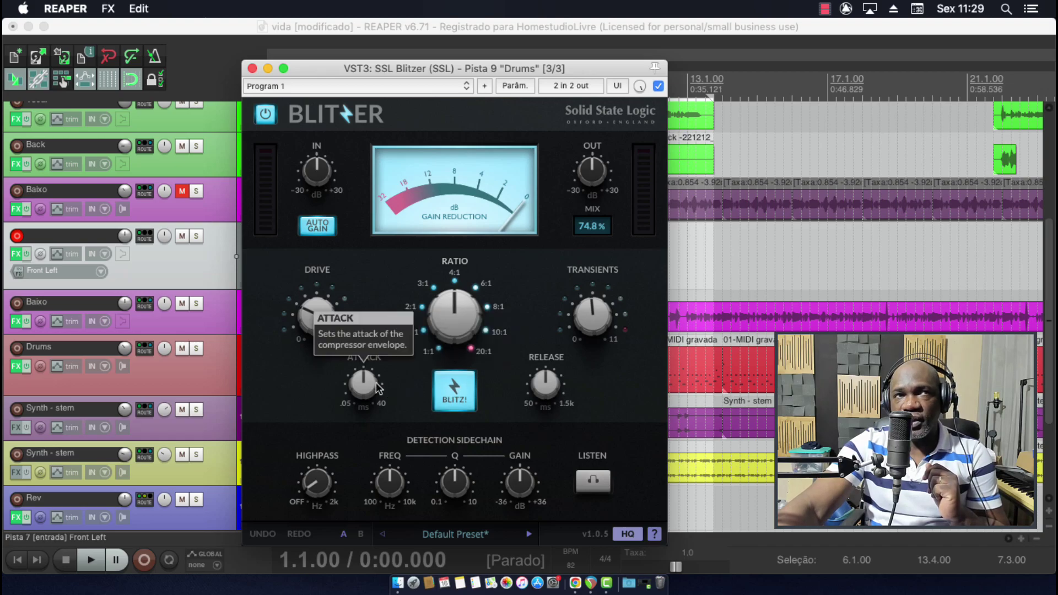
{"action": "mouse_move", "coordinate": [443, 230]}
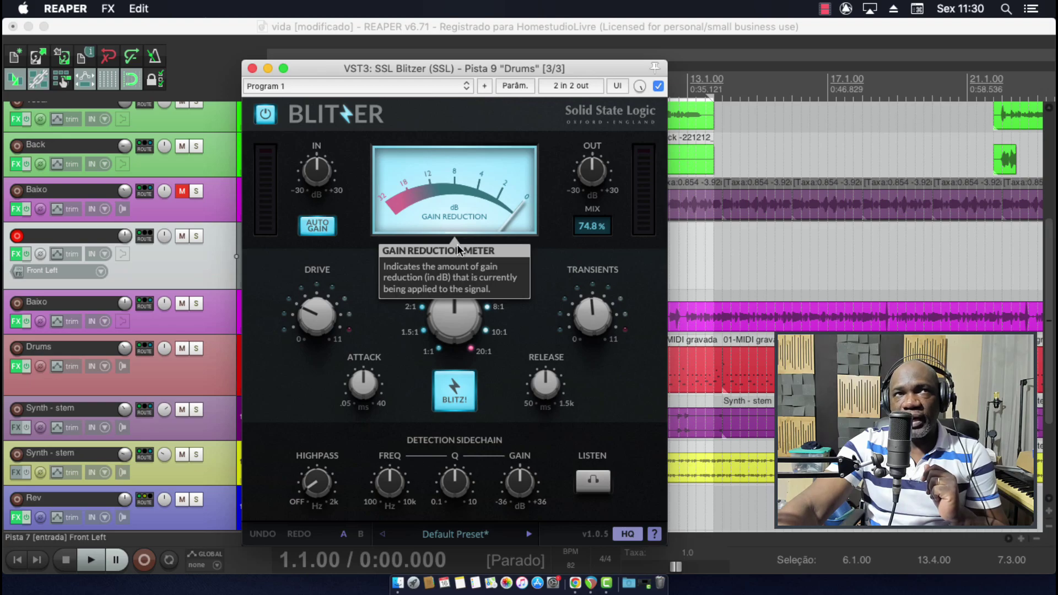
{"action": "mouse_move", "coordinate": [607, 176]}
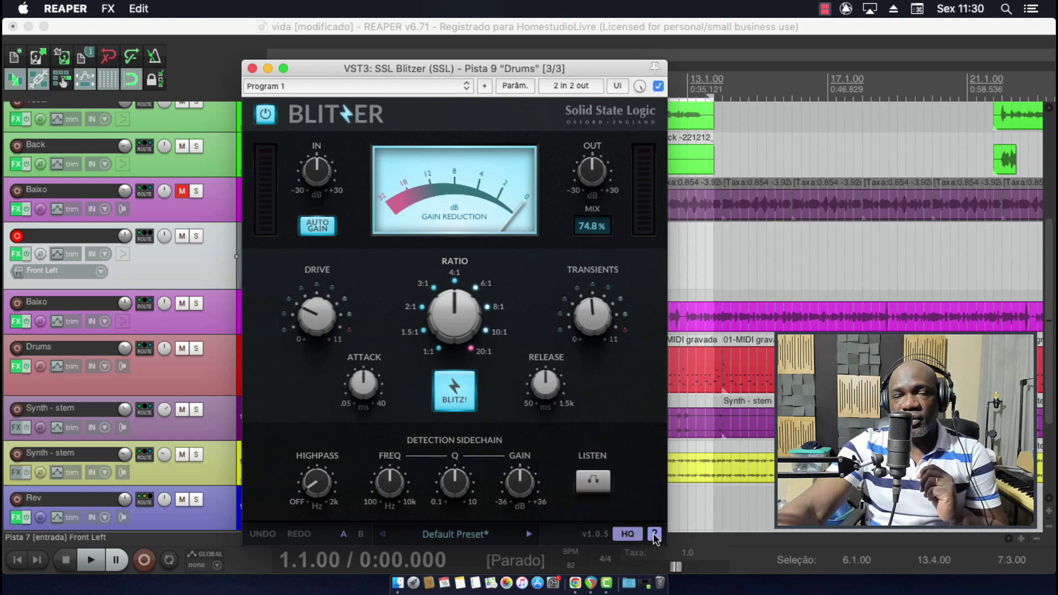
Try the Unclacky preset from the compressor's factory presets and undo the preset change
{"action": "left_click", "coordinate": [445, 539]}
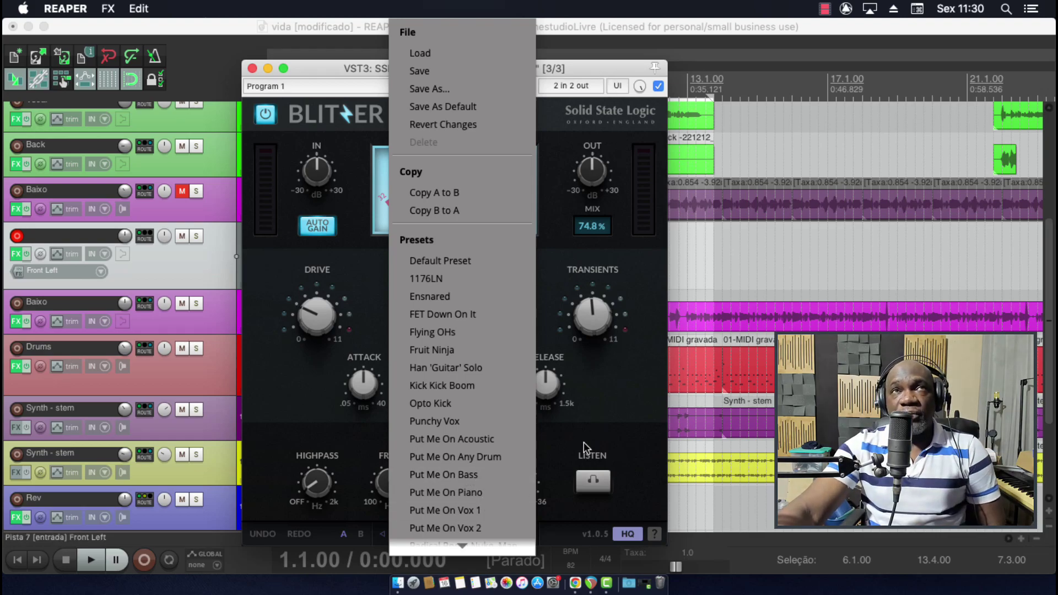
{"action": "left_click", "coordinate": [465, 546]}
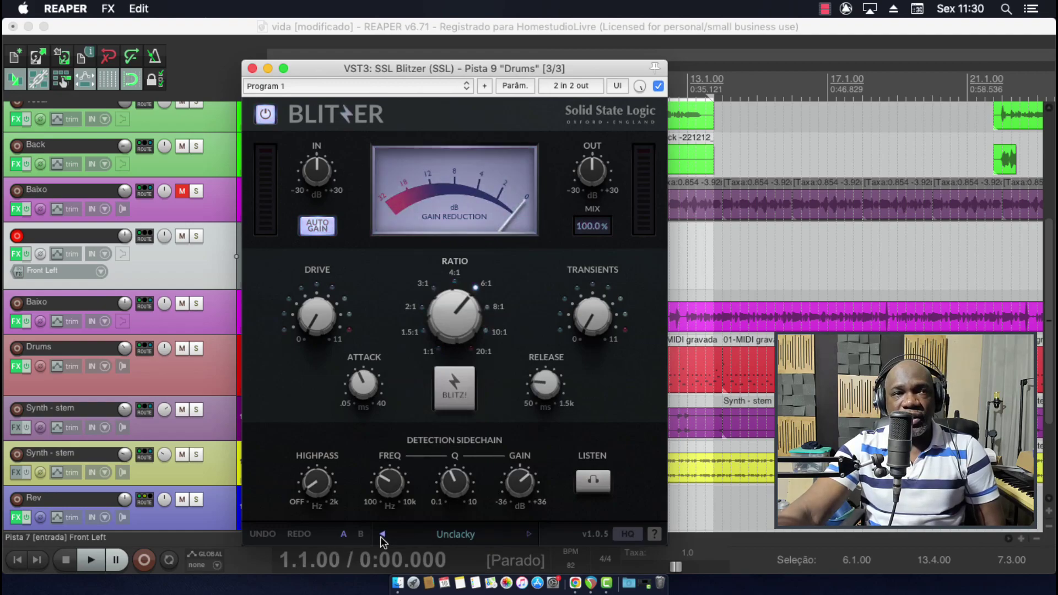
{"action": "left_click", "coordinate": [262, 533]}
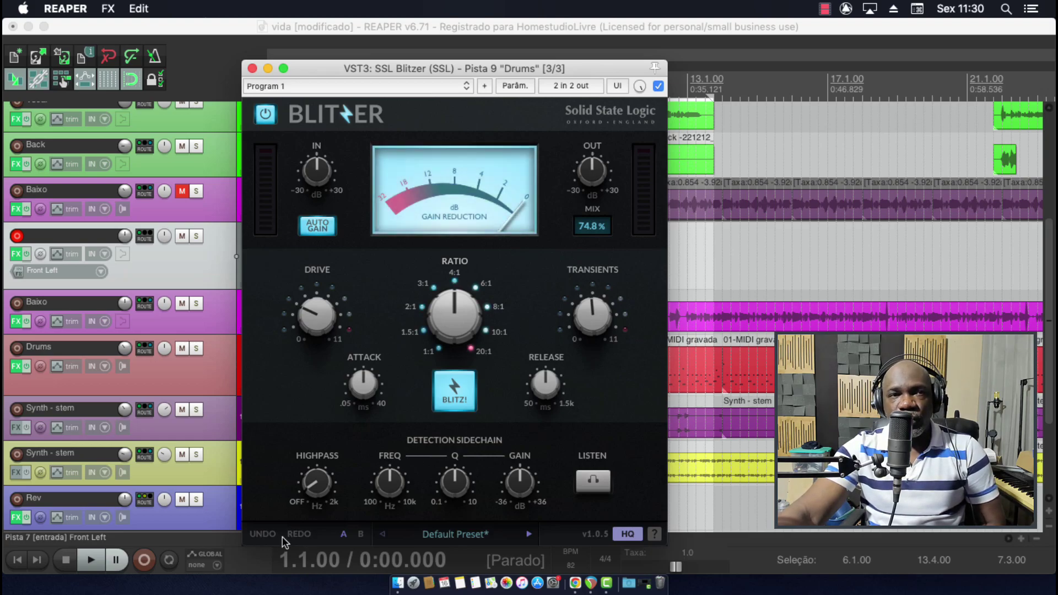
{"action": "left_click", "coordinate": [263, 534]}
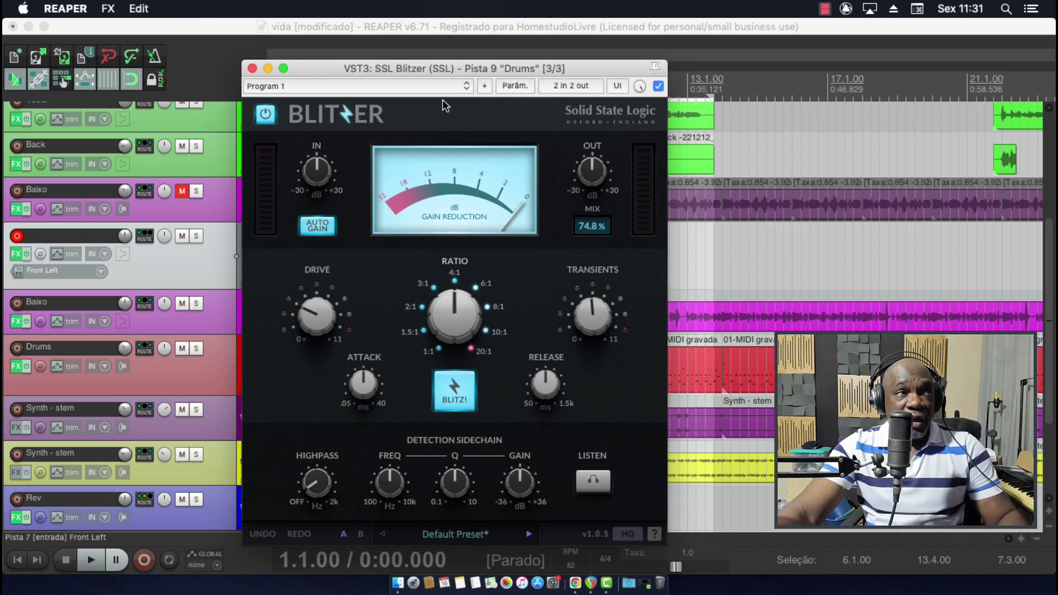
Solo the Drums track, start playback from the beginning, and turn on HQ processing in the compressor
{"action": "left_click", "coordinate": [196, 348]}
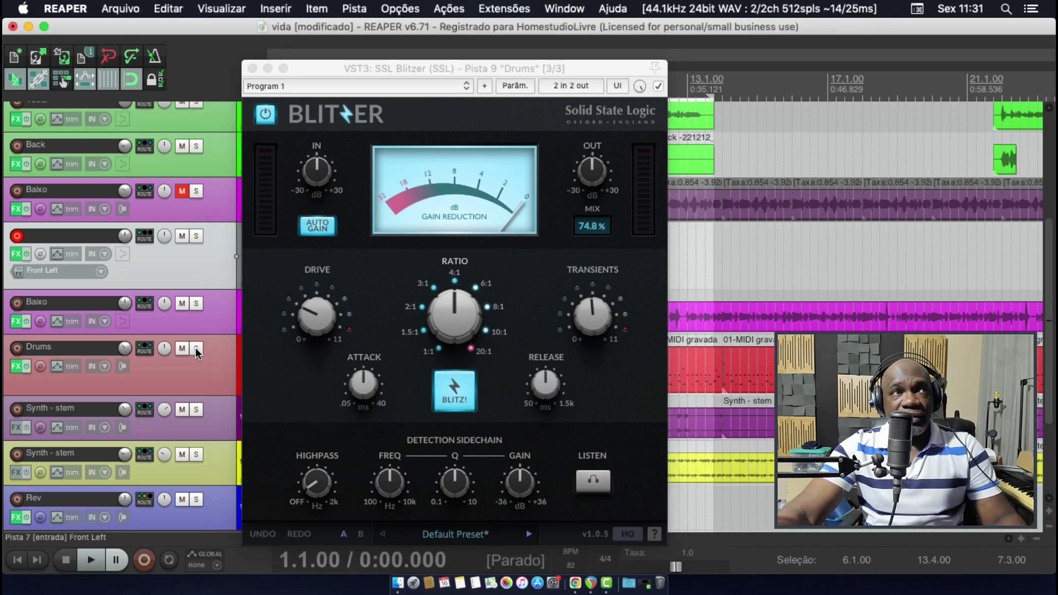
{"action": "key", "text": "space"}
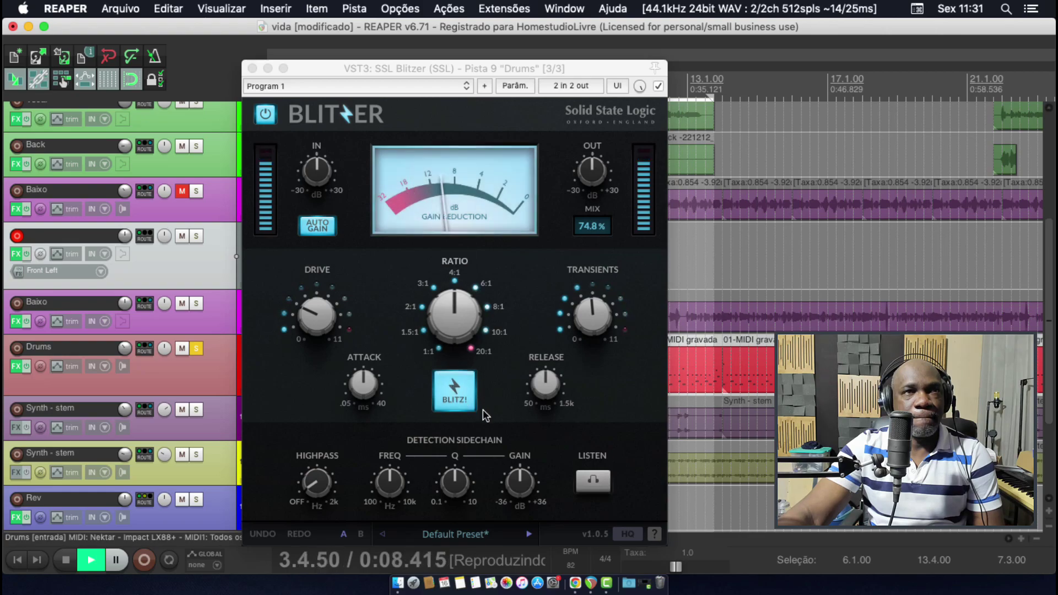
{"action": "left_click", "coordinate": [628, 534]}
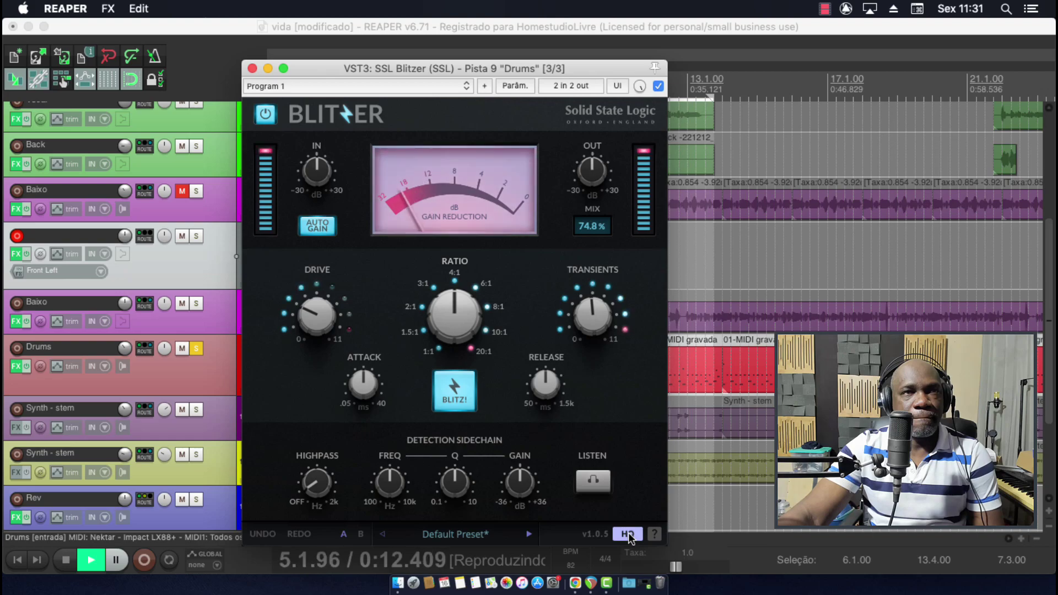
Compare the soloed drums with the compressor bypassed and active, and stop playback
{"action": "left_click", "coordinate": [265, 114]}
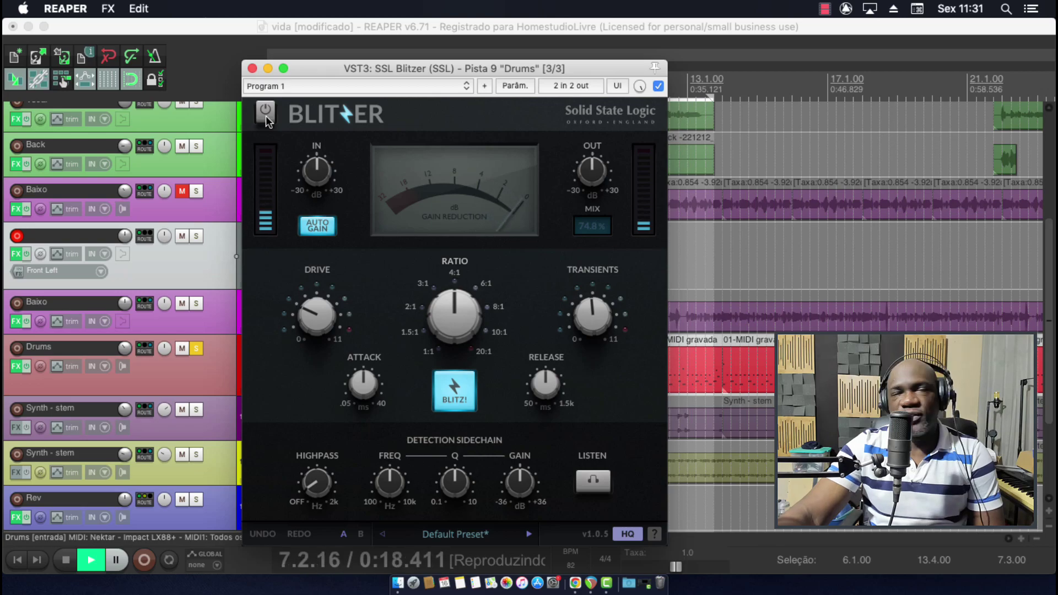
{"action": "left_click", "coordinate": [265, 115]}
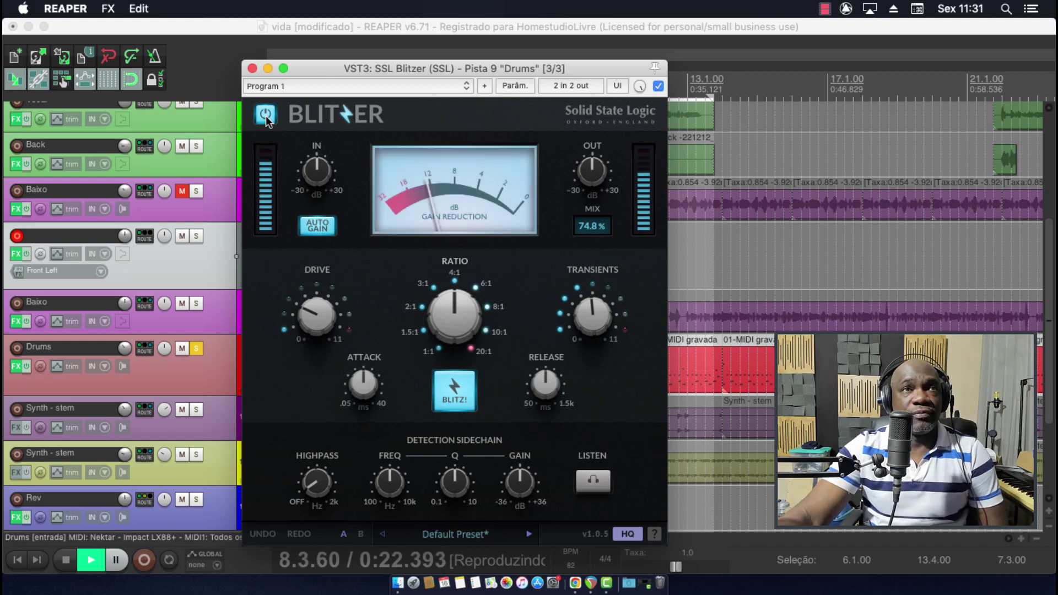
{"action": "key", "text": "space"}
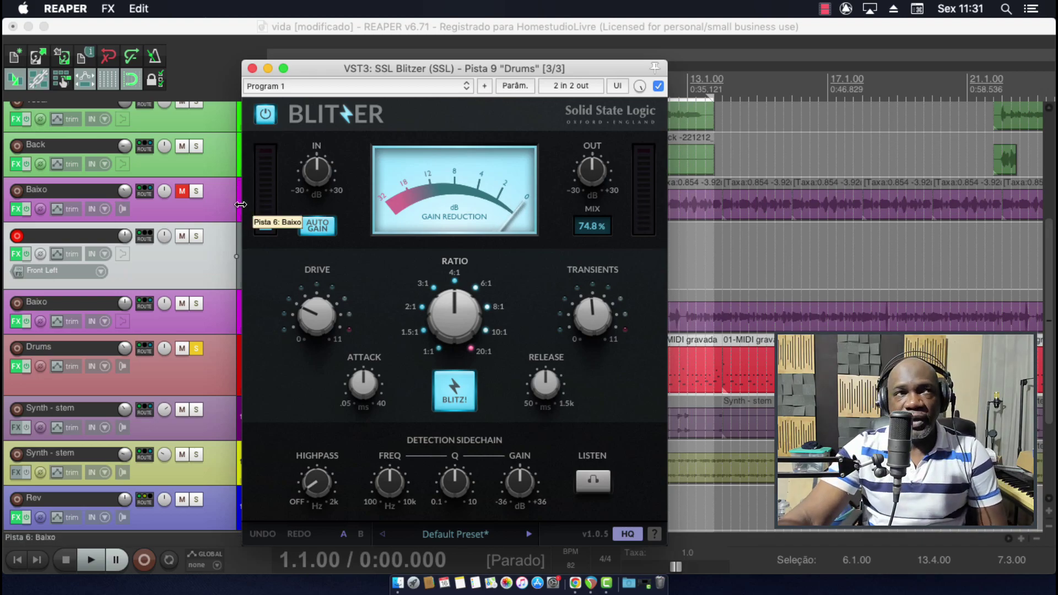
Solo the unmuted Baixo track, open its effects chain in place of the Drums compressor, and start playback
{"action": "left_click", "coordinate": [198, 308]}
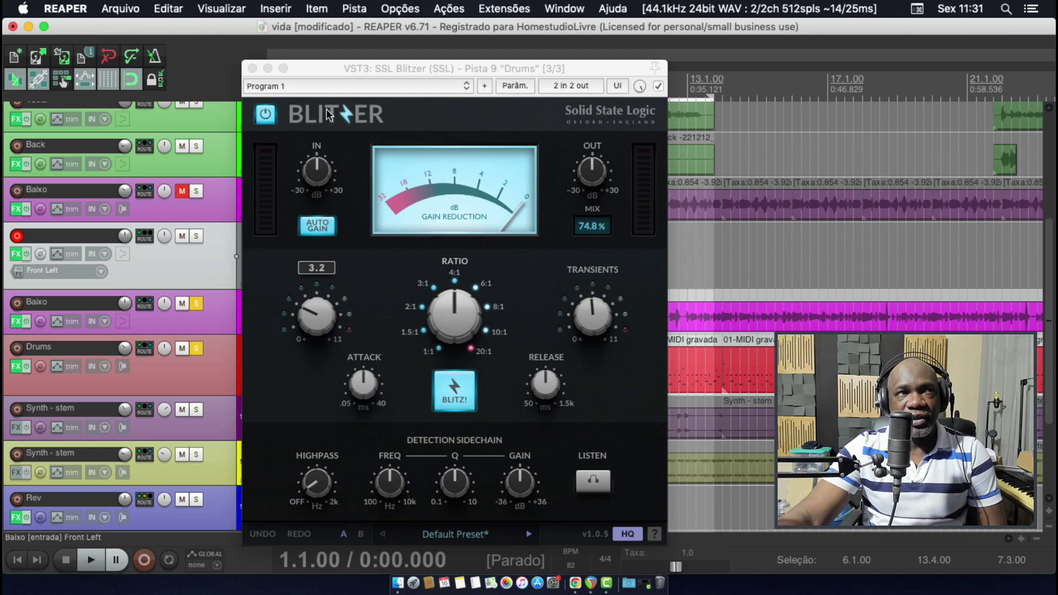
{"action": "left_click", "coordinate": [251, 69]}
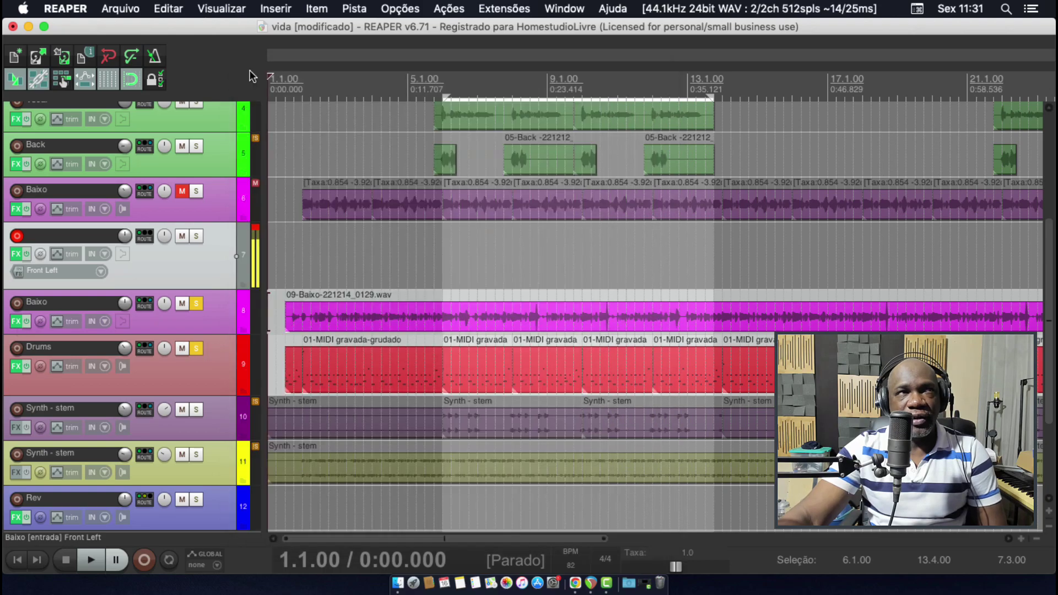
{"action": "left_click", "coordinate": [16, 323]}
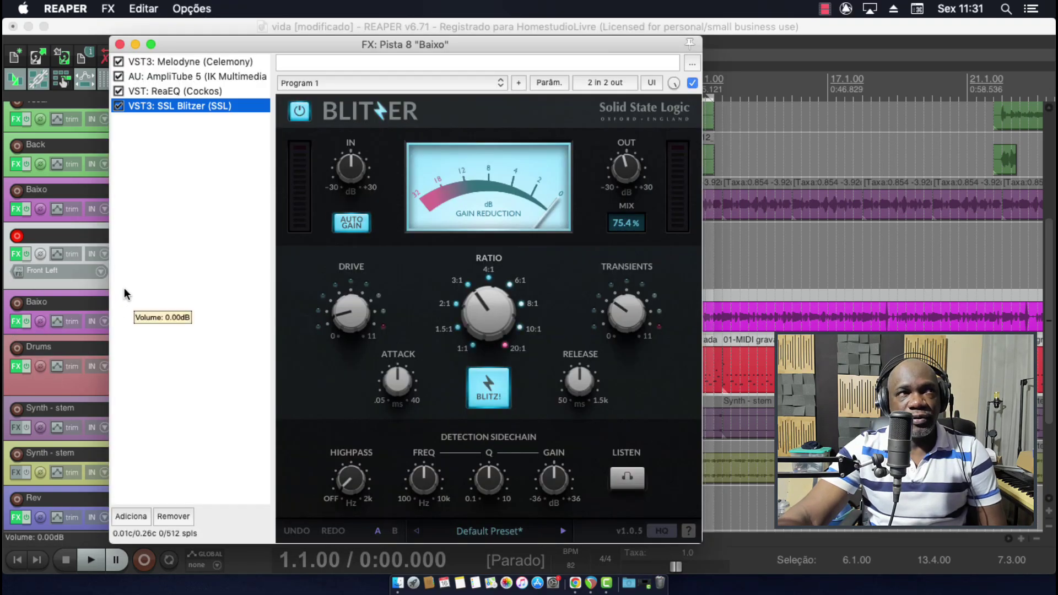
{"action": "key", "text": "space"}
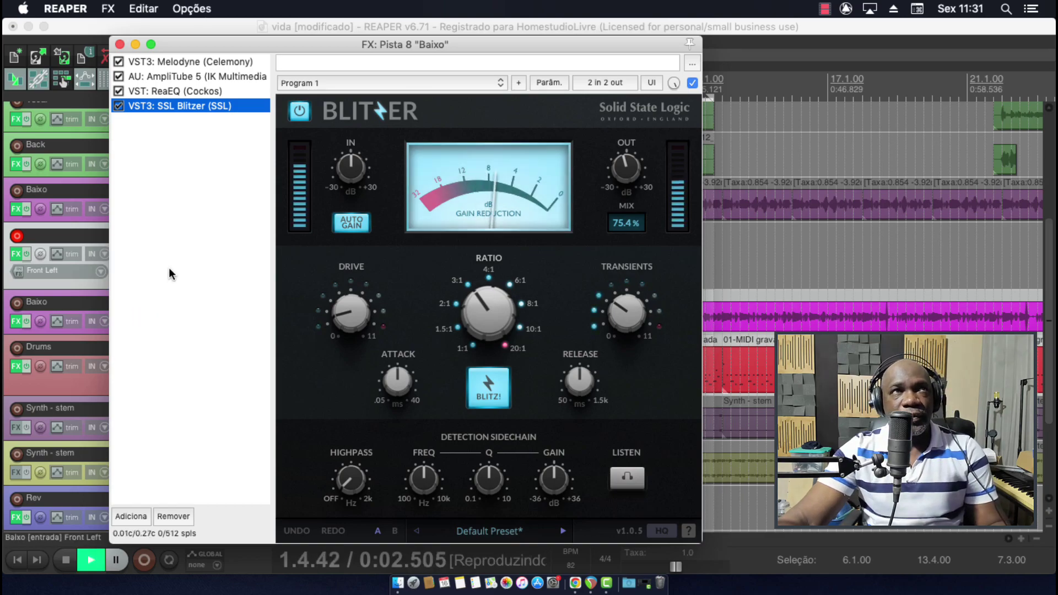
Unsolo the Drums track and rearrange the effects window so the full compressor shows beside a narrower plug-in list
{"action": "left_click_drag", "start_coordinate": [243, 40], "coordinate": [302, 44]}
{"action": "left_click_drag", "start_coordinate": [168, 265], "coordinate": [276, 278]}
{"action": "left_click", "coordinate": [195, 346]}
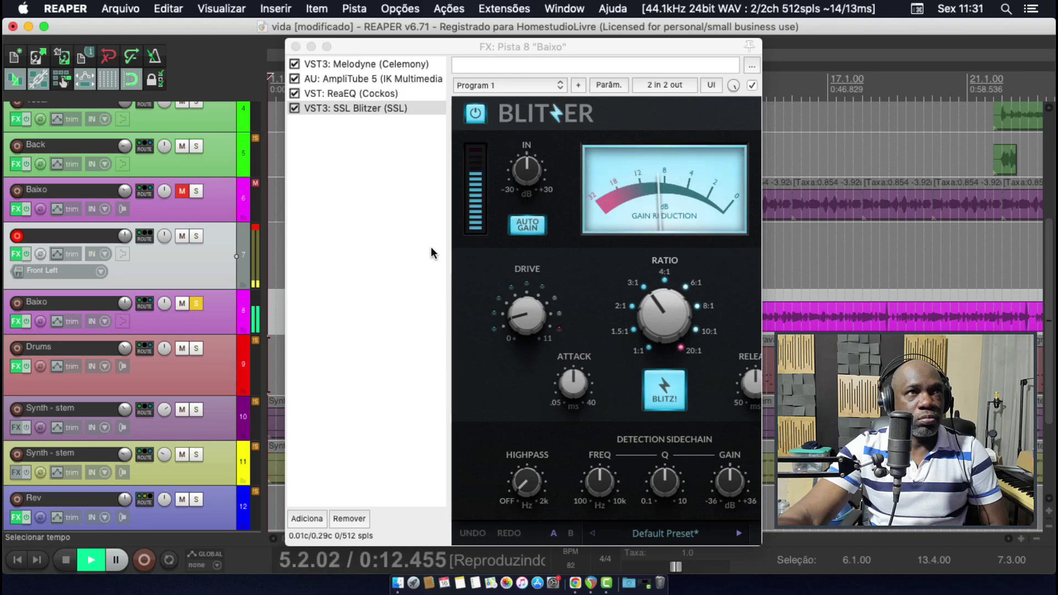
{"action": "left_click_drag", "start_coordinate": [447, 247], "coordinate": [319, 243]}
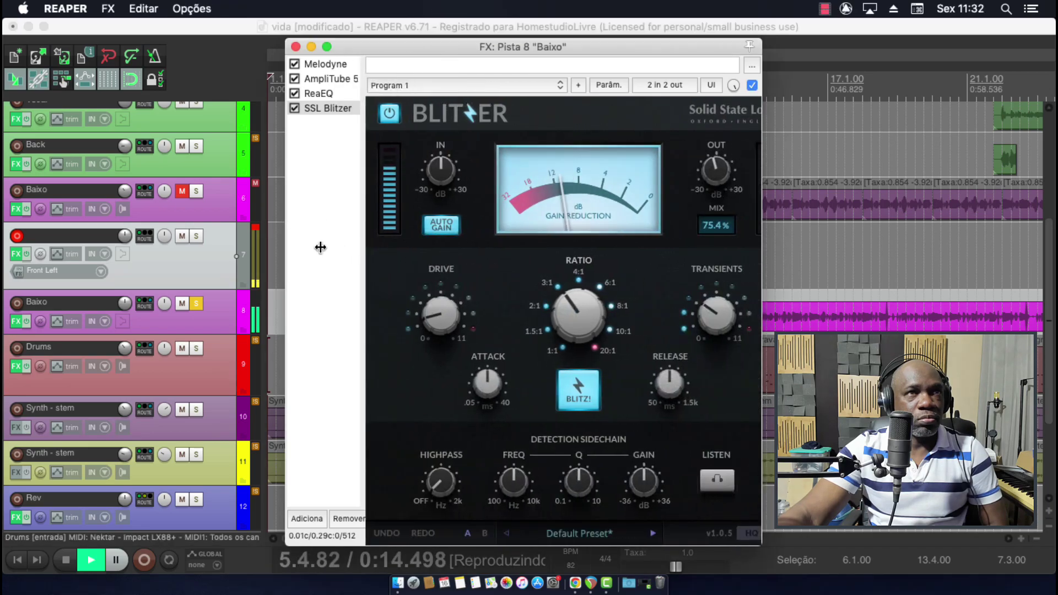
{"action": "mouse_move", "coordinate": [429, 176]}
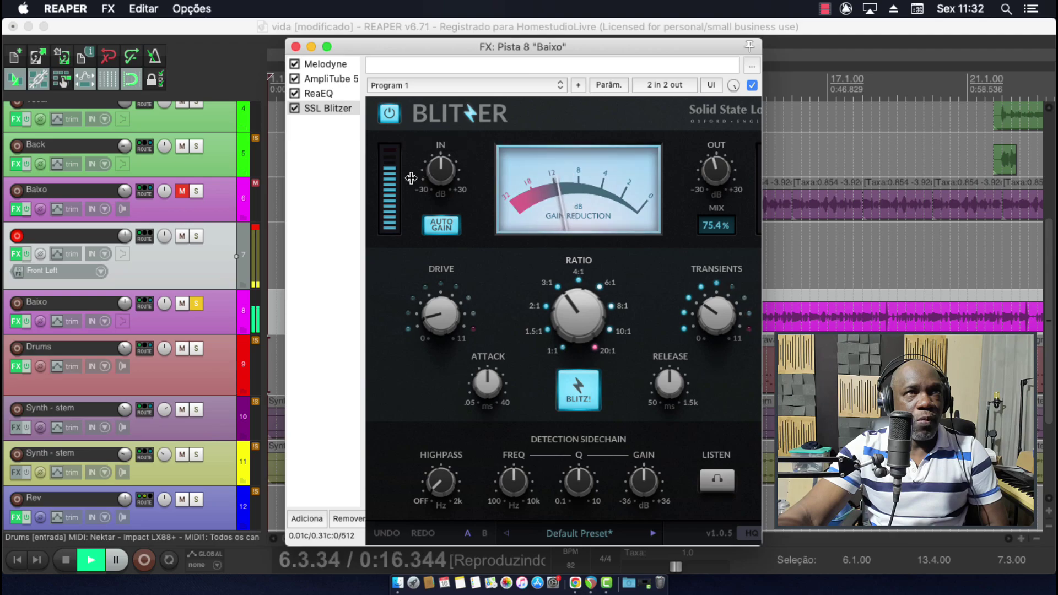
{"action": "left_click_drag", "start_coordinate": [284, 207], "coordinate": [200, 206]}
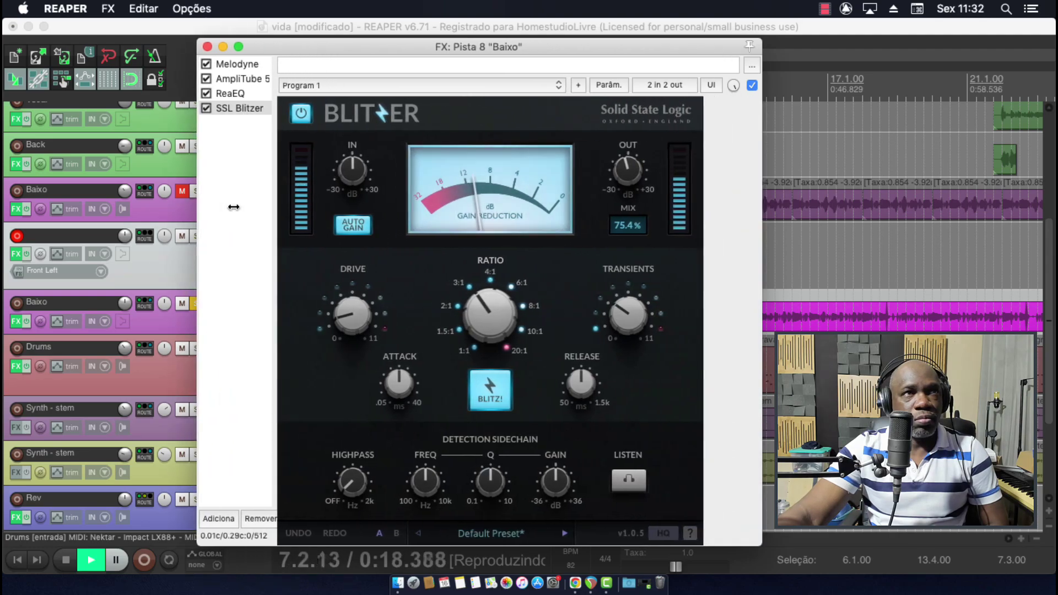
Compare the soloed bass with the compressor bypassed and active, and with BLITZ! mode off and on
{"action": "left_click", "coordinate": [304, 116]}
{"action": "left_click", "coordinate": [304, 116]}
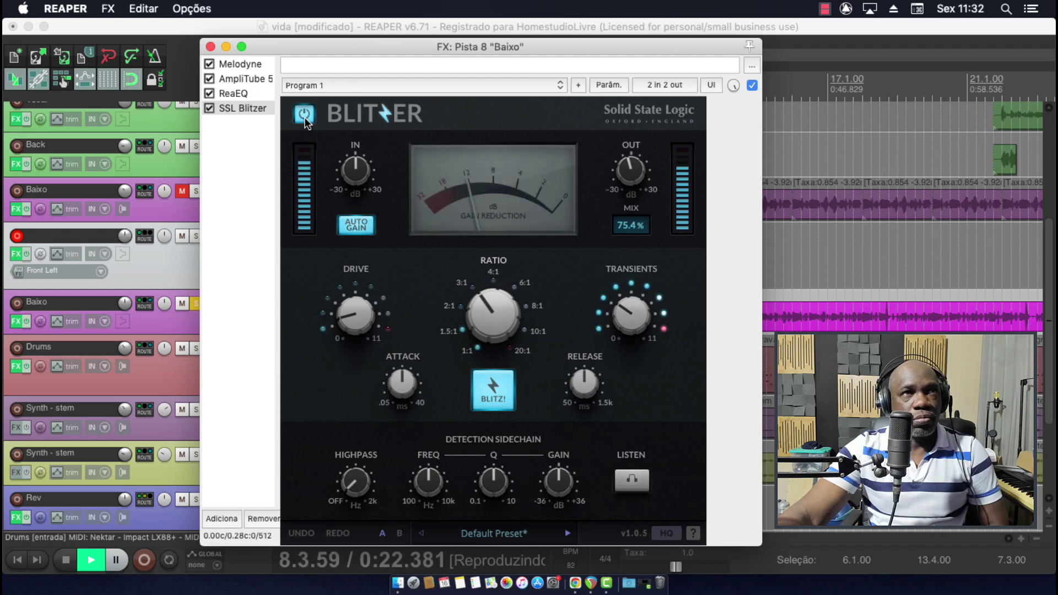
{"action": "left_click", "coordinate": [496, 392]}
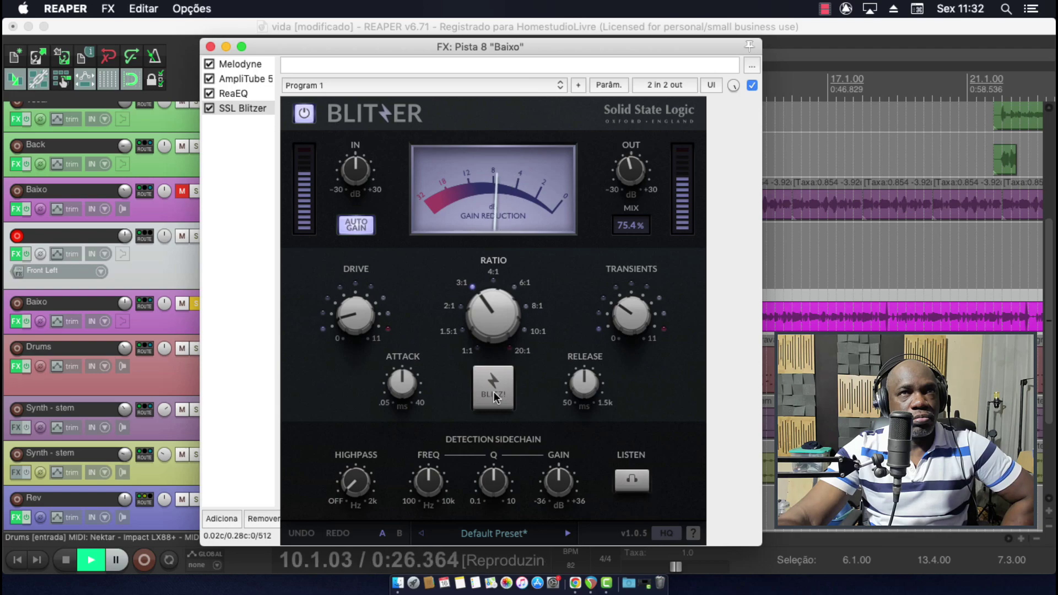
{"action": "left_click", "coordinate": [494, 392]}
Set the bass compressor's mix to 100% and lower its input gain
{"action": "left_click_drag", "start_coordinate": [626, 228], "coordinate": [628, 159]}
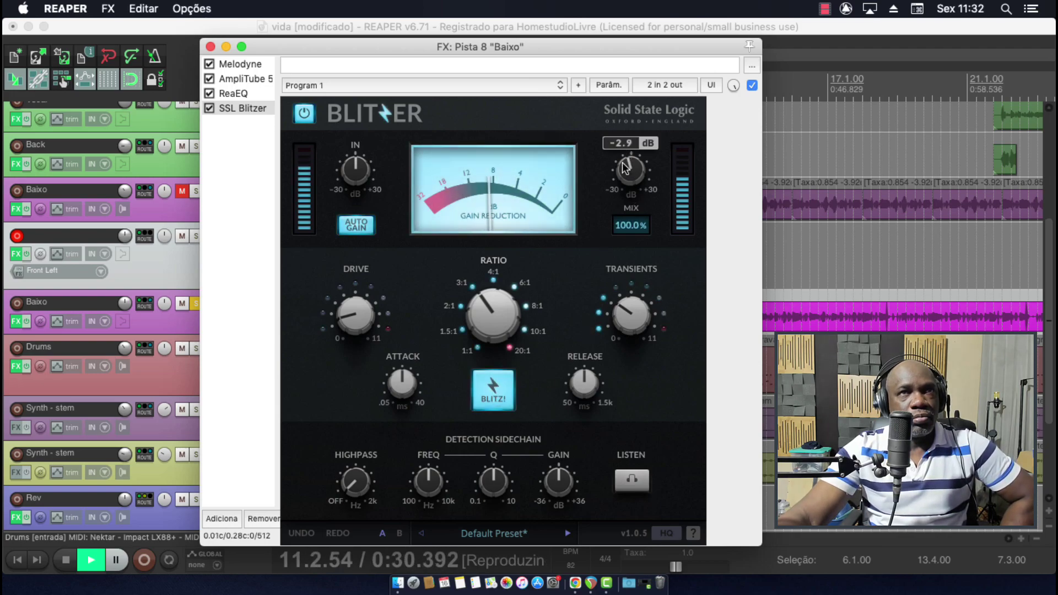
{"action": "left_click_drag", "start_coordinate": [355, 172], "coordinate": [356, 189]}
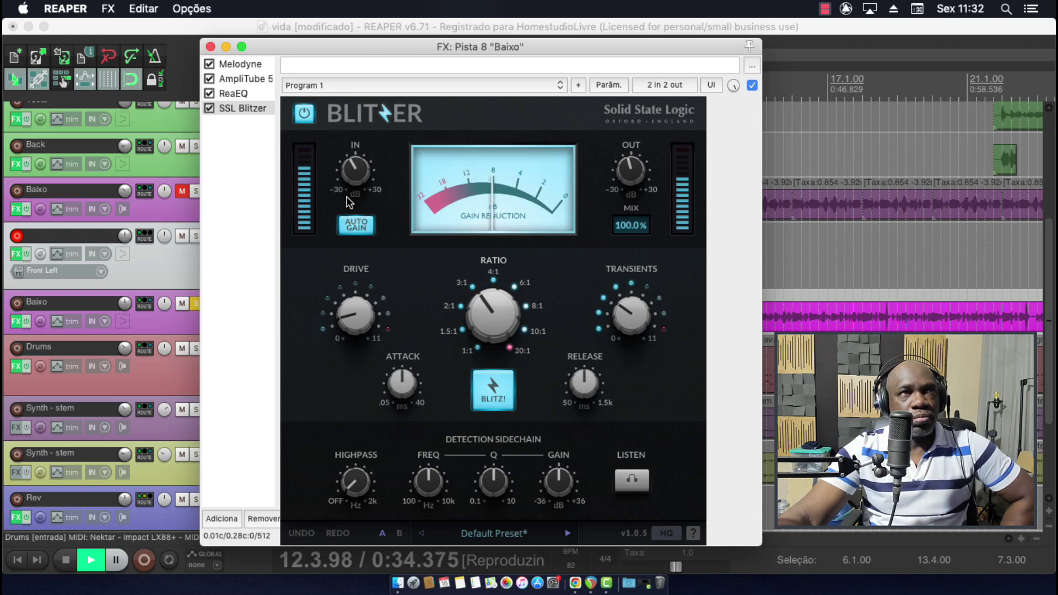
Solo the Drums and Rhodes - stem tracks to hear them together with the compressed bass
{"action": "left_click", "coordinate": [193, 351]}
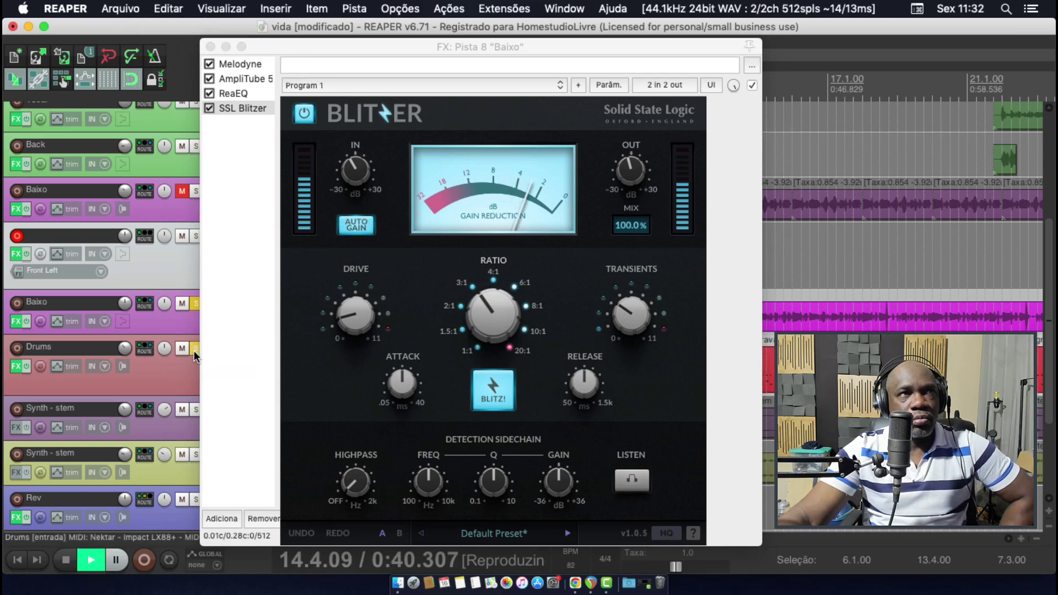
{"action": "scroll", "coordinate": [149, 295], "scroll_direction": "up", "scroll_amount": 2}
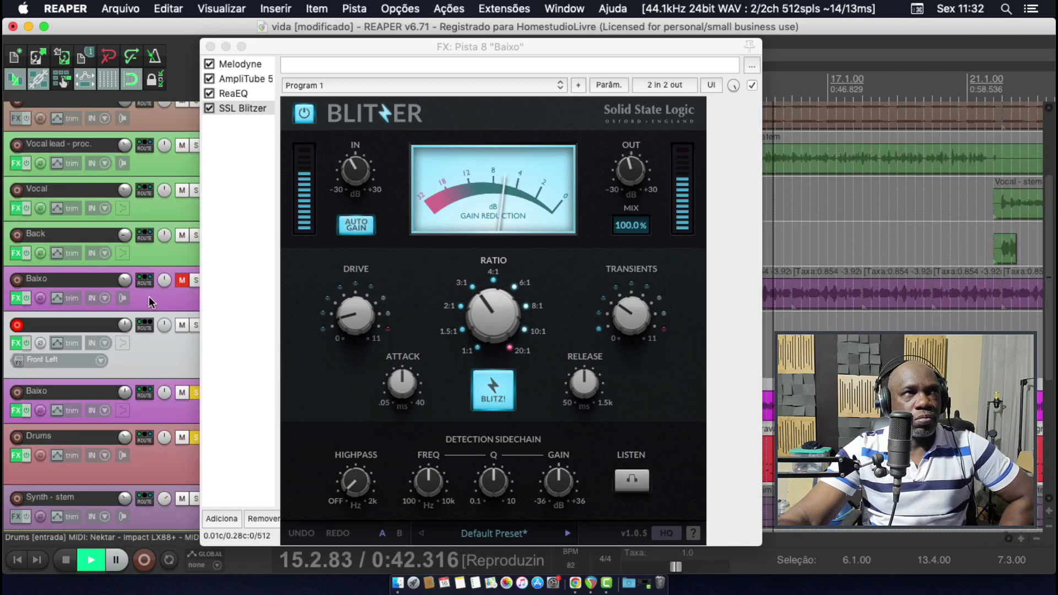
{"action": "scroll", "coordinate": [148, 296], "scroll_direction": "up", "scroll_amount": 2}
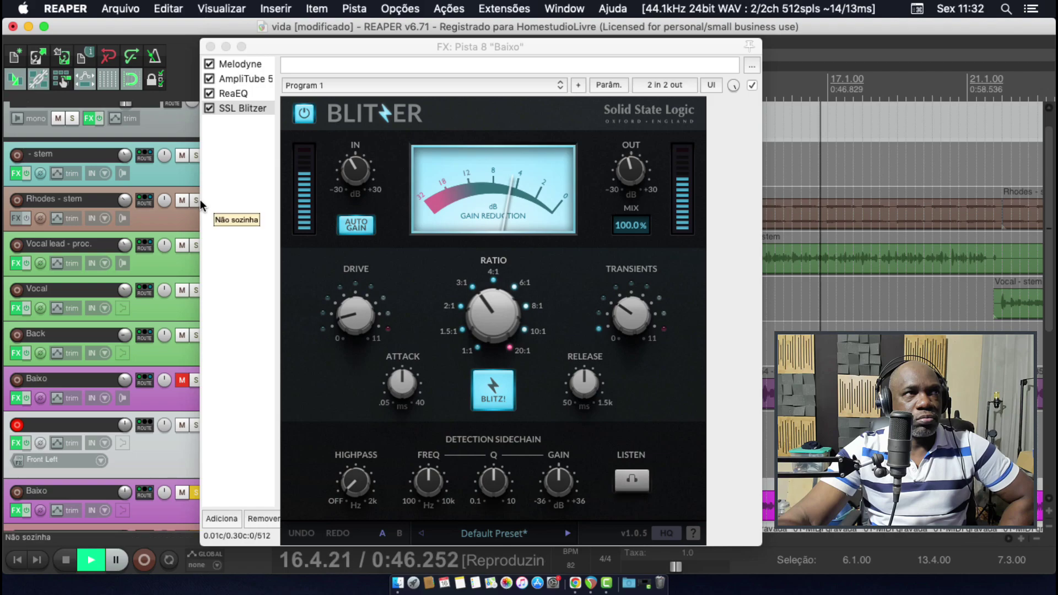
{"action": "left_click", "coordinate": [193, 201]}
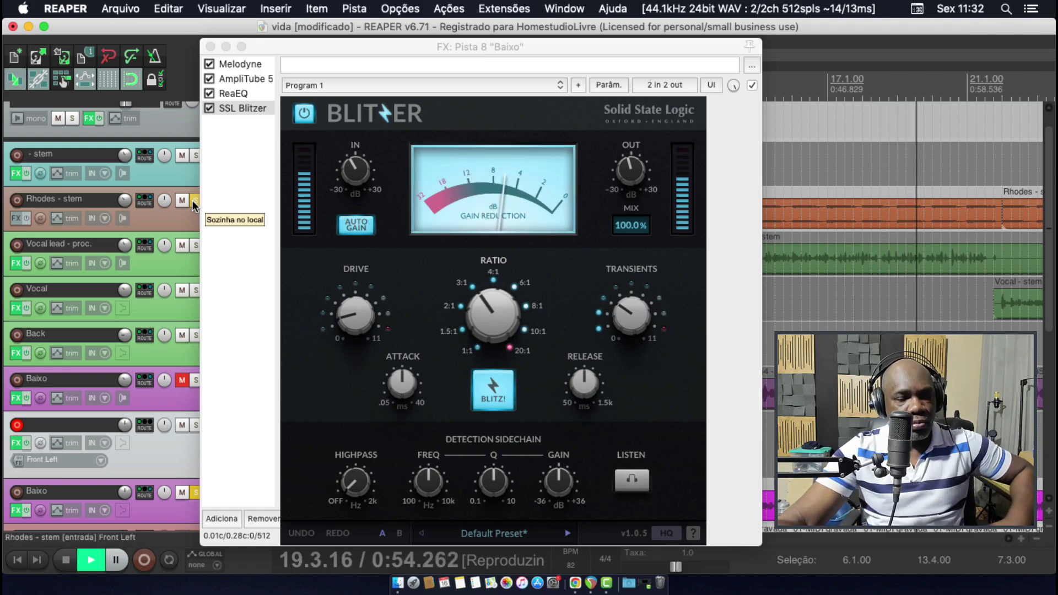
Restart playback from the beginning with all track solos cleared, disarm recording on track 7, and stop playback
{"action": "key", "text": "space"}
{"action": "key", "text": "space"}
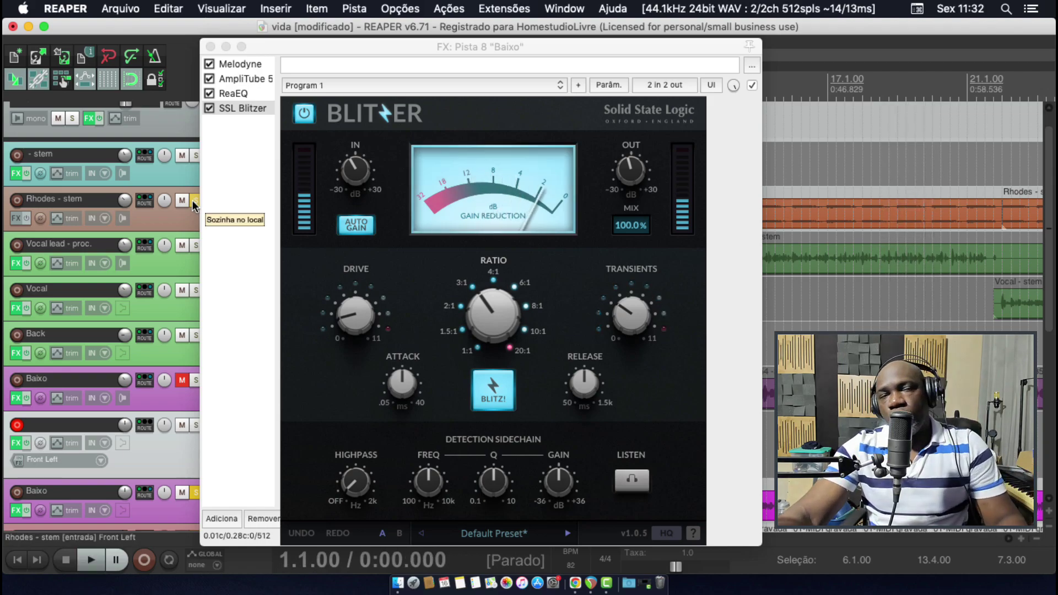
{"action": "left_click", "coordinate": [193, 200]}
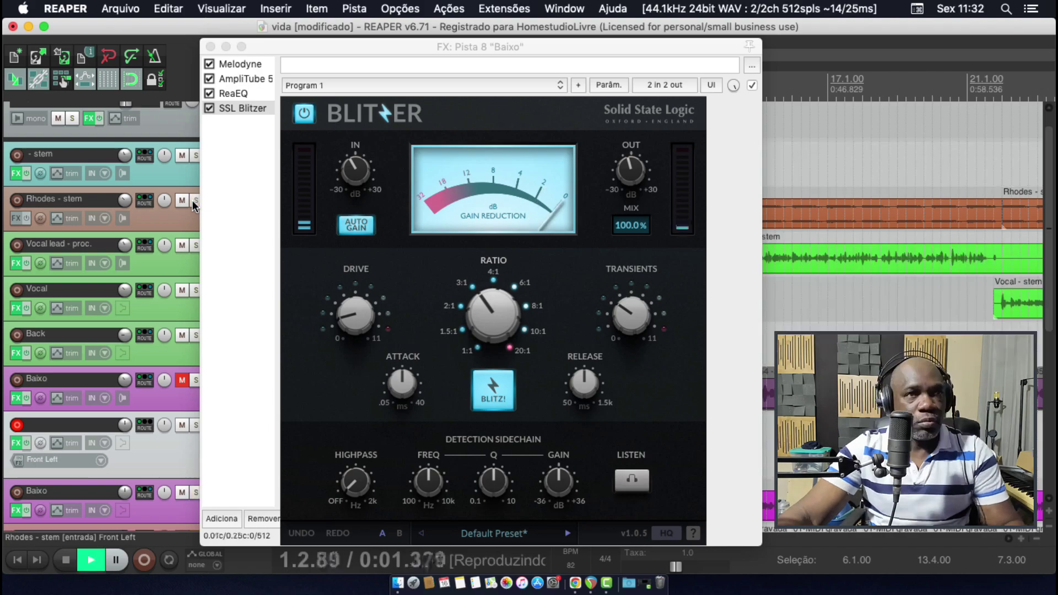
{"action": "left_click", "coordinate": [17, 426]}
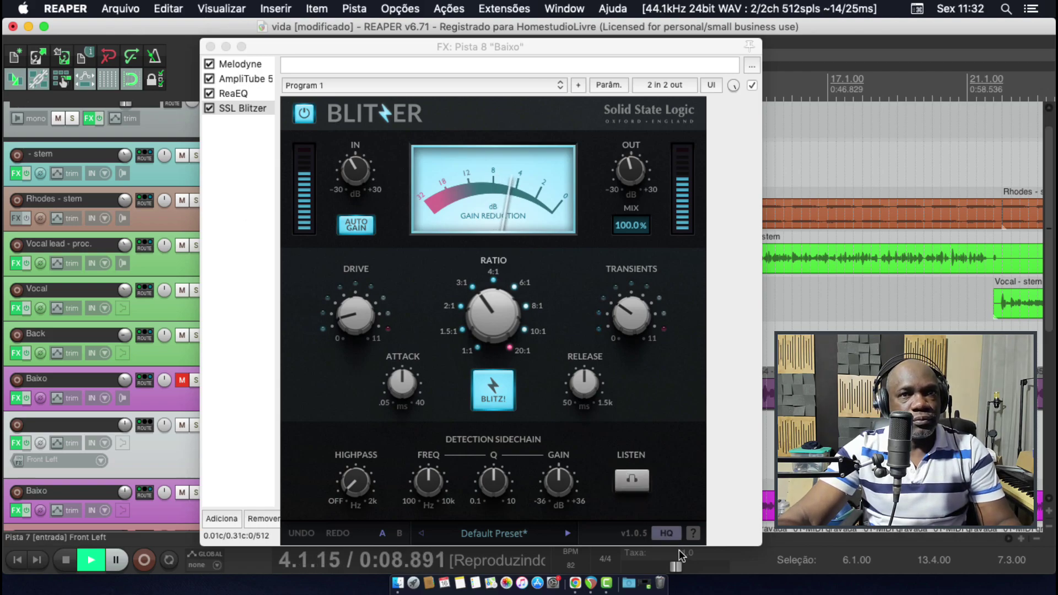
{"action": "key", "text": "space"}
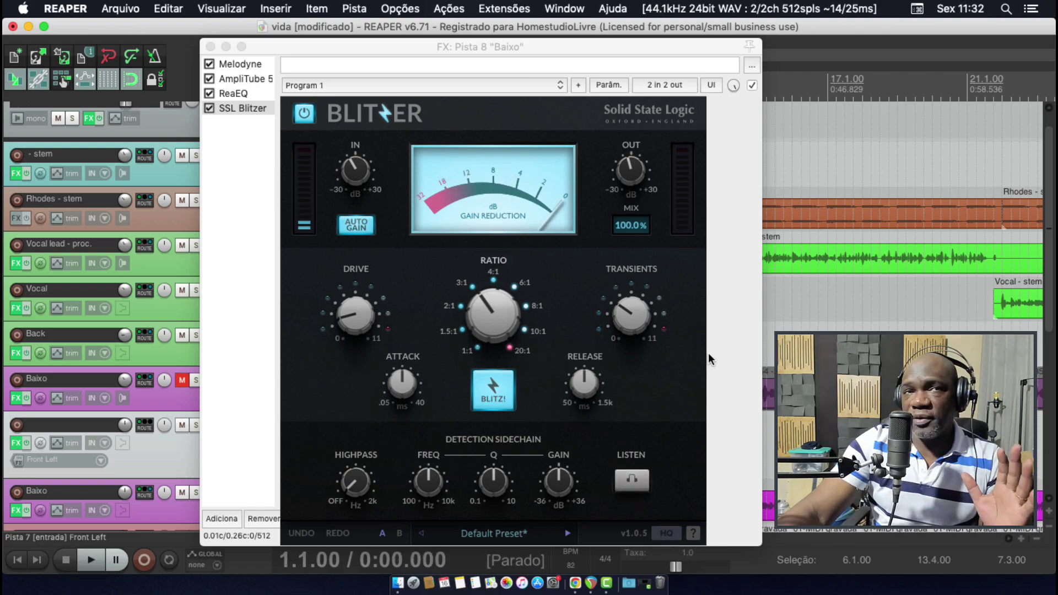
{"action": "mouse_move", "coordinate": [473, 292]}
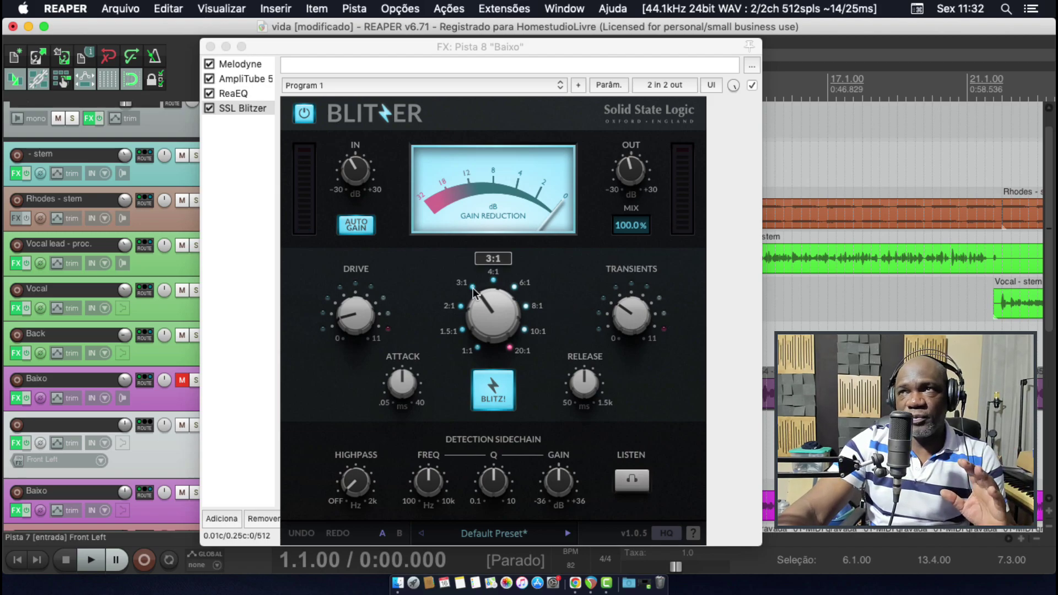